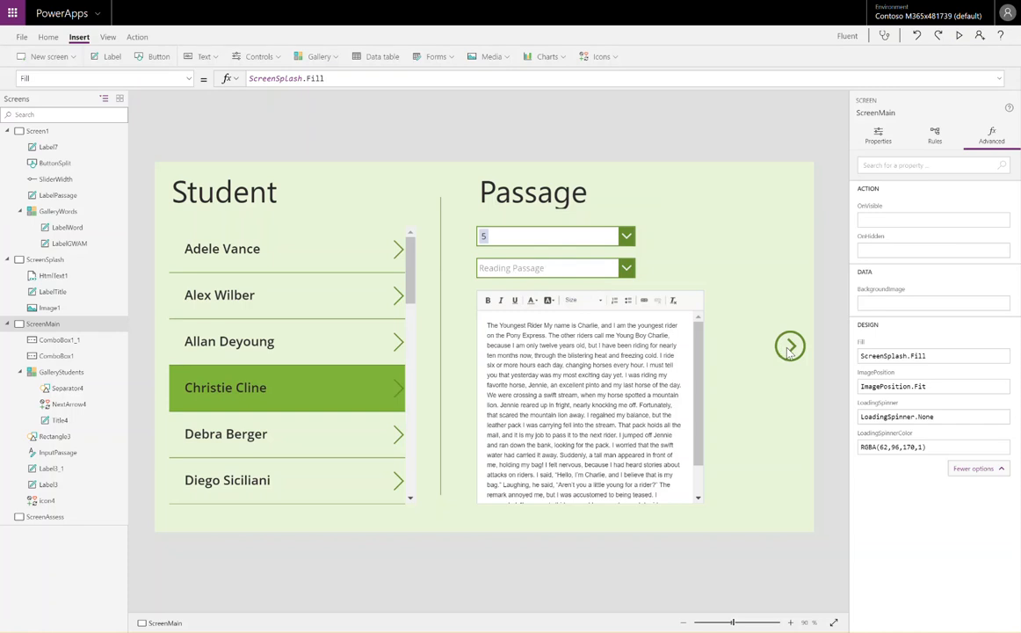
Step: Follow the next arrow icon to the ScreenAssess screen and set that screen's Fill to ScreenSplash.Fill
click(789, 349)
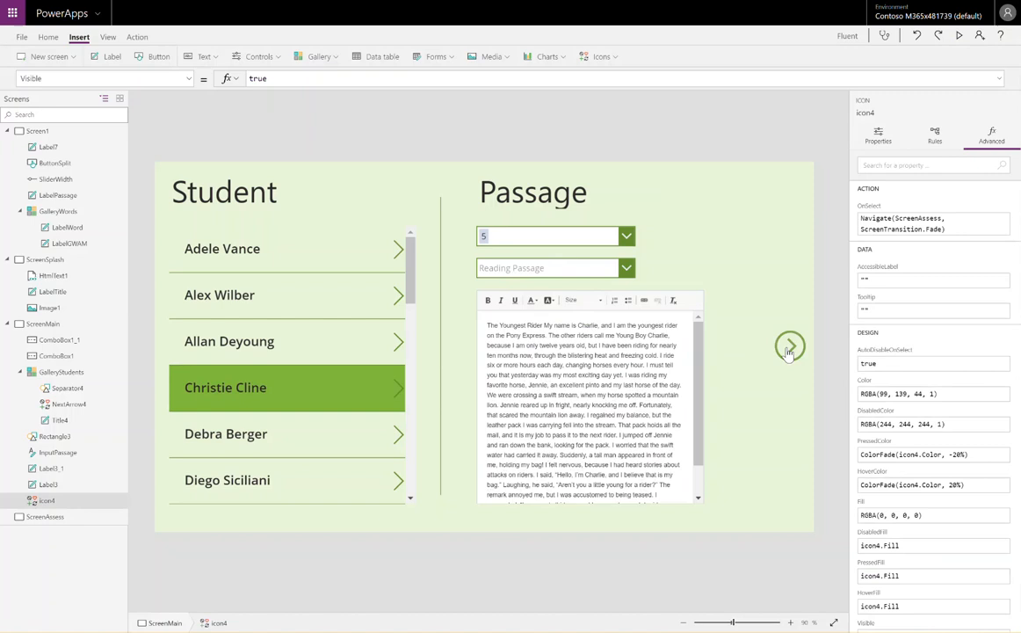
alt+click(789, 348)
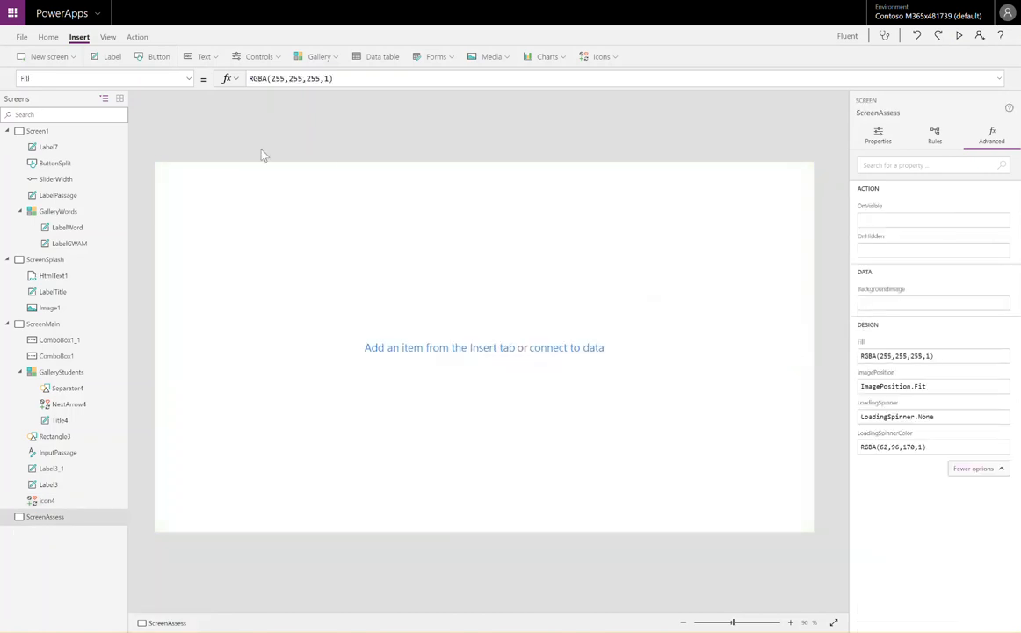
click(356, 78)
key(ctrl+a)
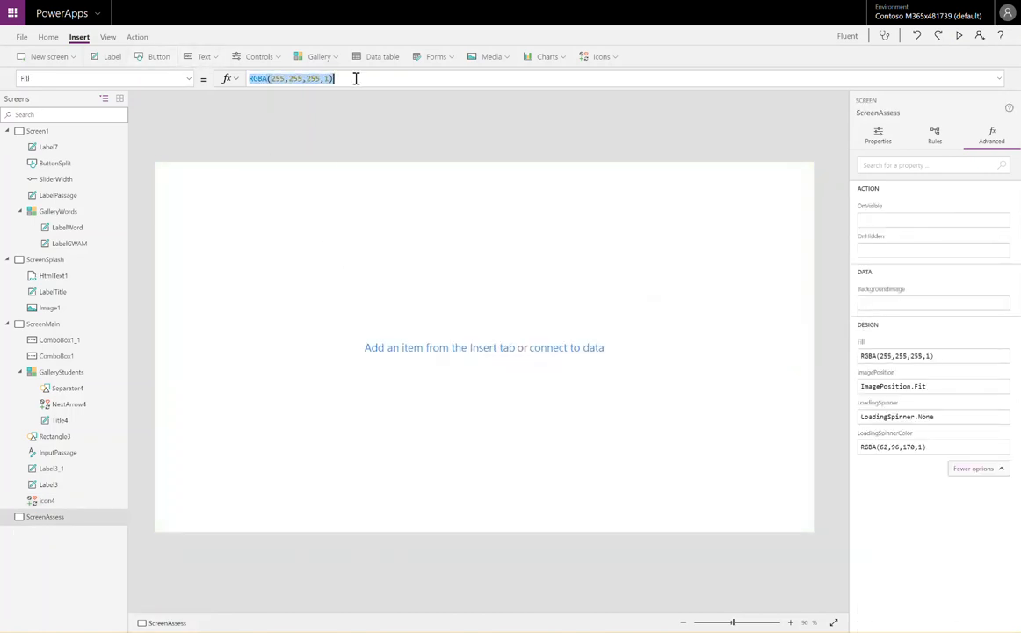
key(BackSpace)
text(Sc)
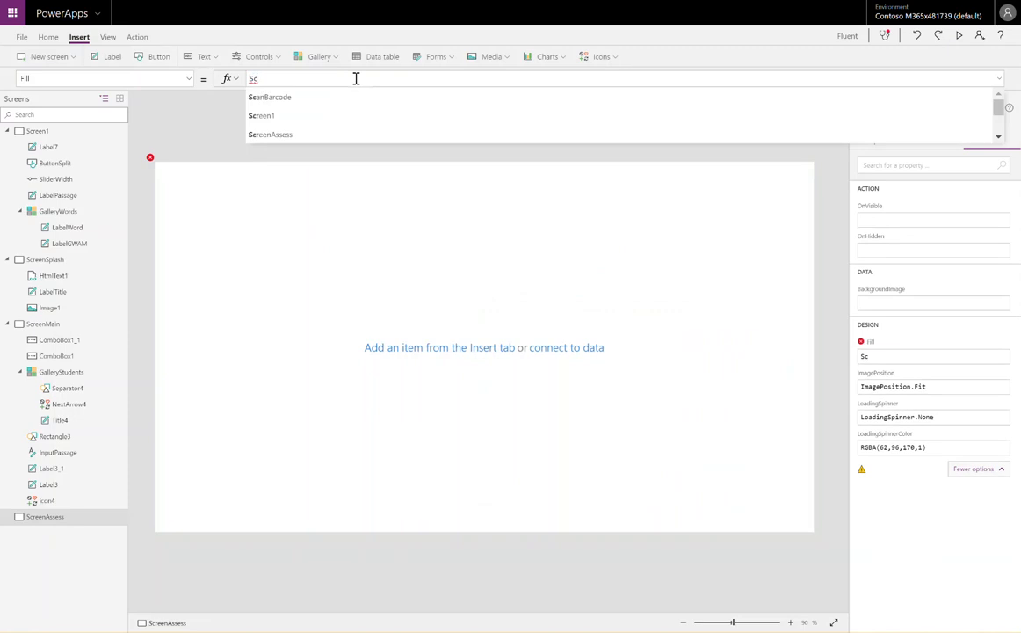
key(BackSpace)
text(creen)
key(Down)
key(Down)
key(Down)
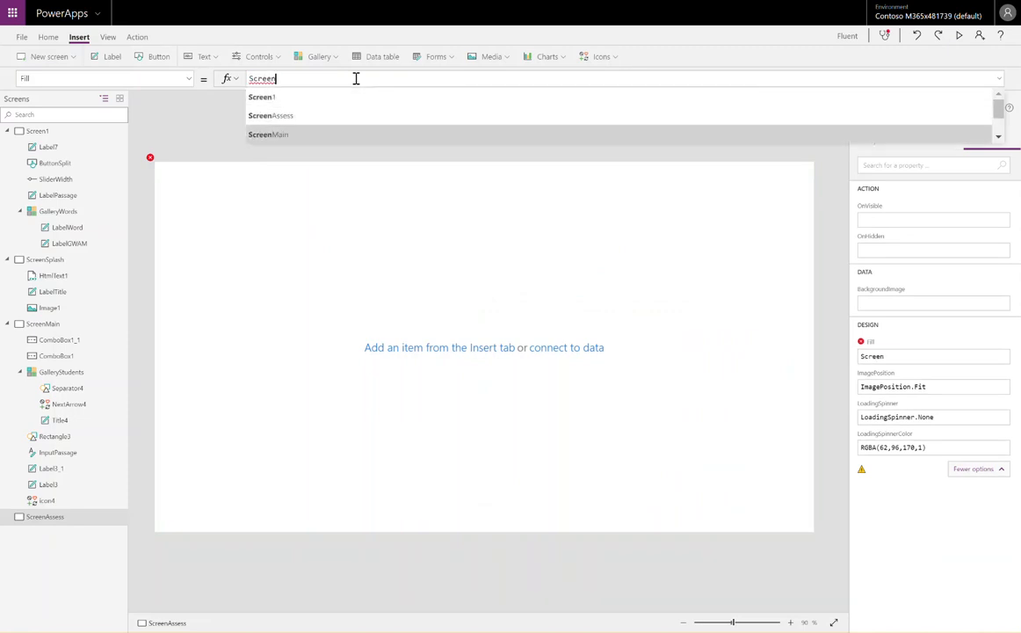
key(Tab)
text(.Fill)
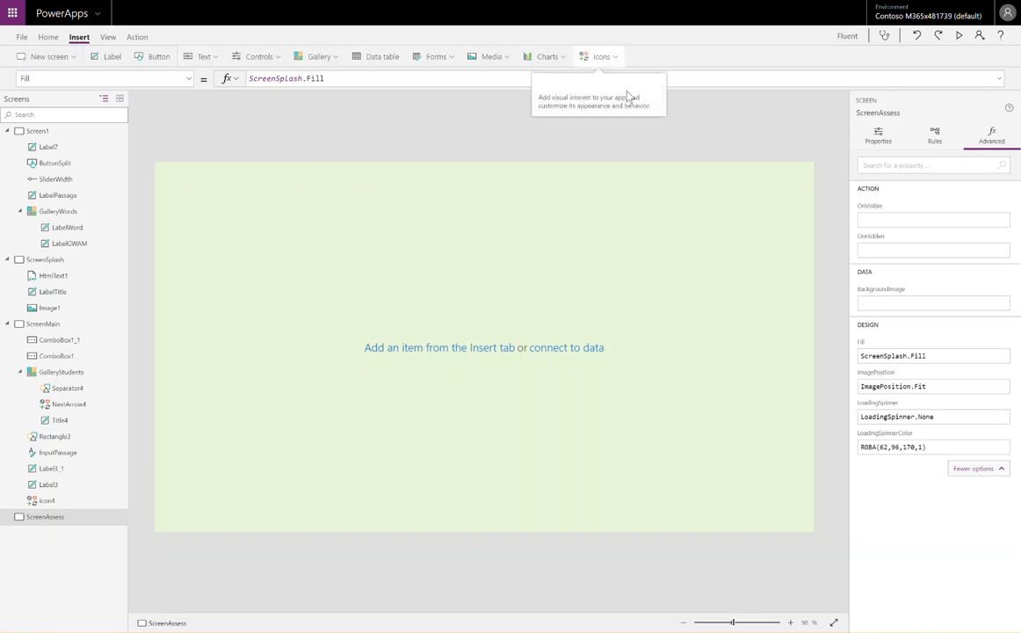
Step: Insert a rectangle on ScreenAssess and shape it into a full-height bar about 82 wide along the canvas's left edge
click(605, 58)
scroll(630, 187, down, 10)
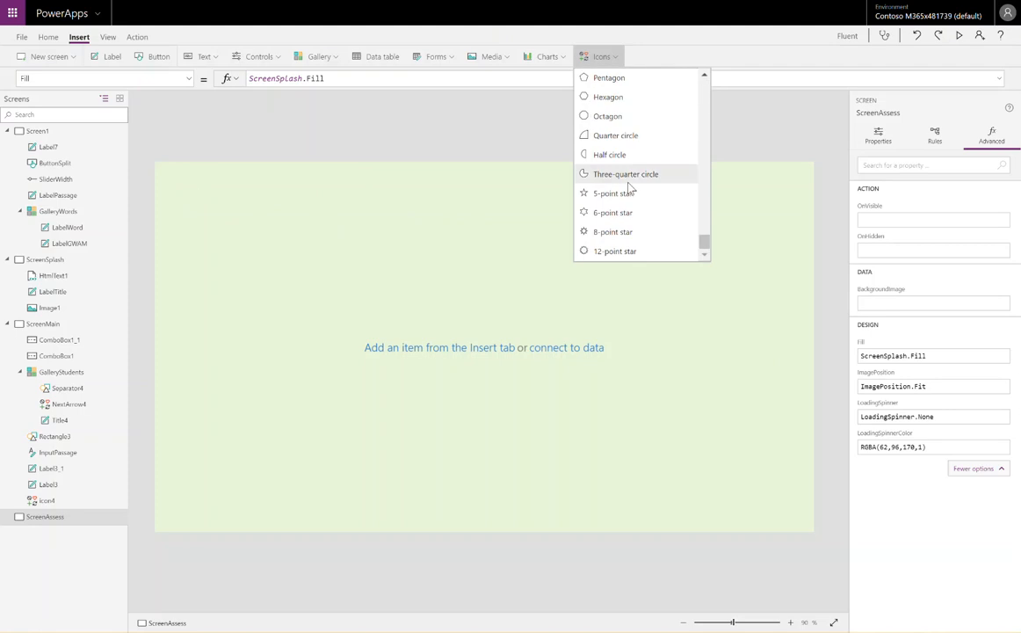
scroll(629, 187, up, 2)
scroll(630, 187, down, 1)
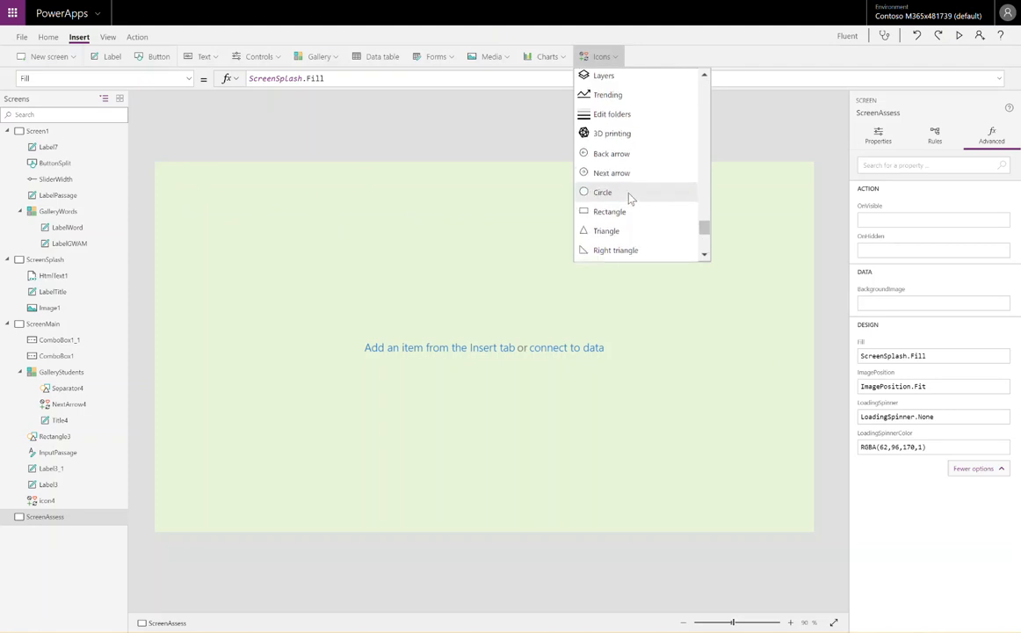
click(630, 211)
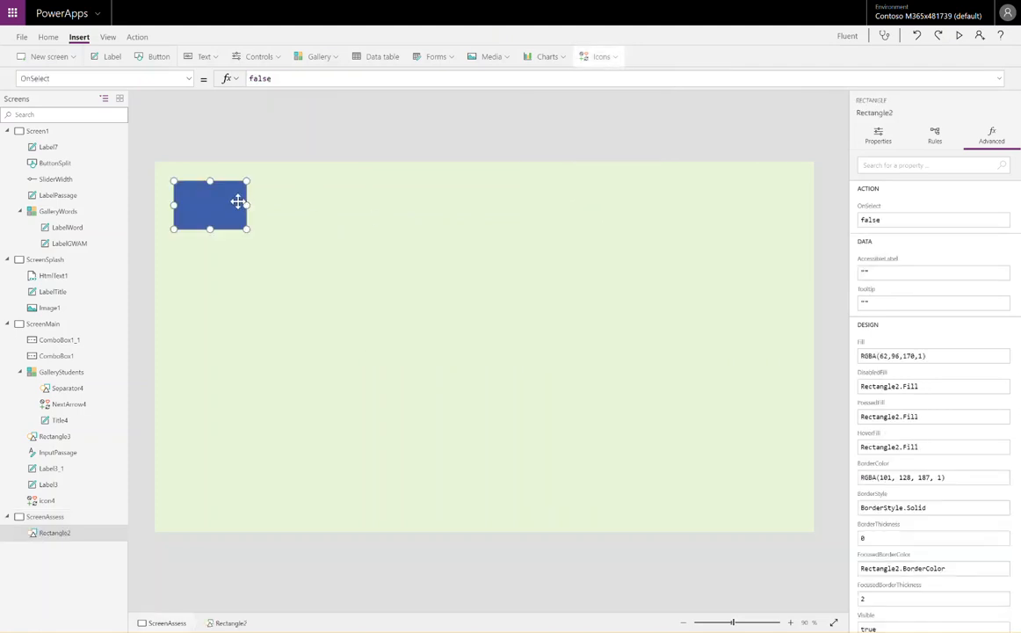
drag(232, 220, 201, 529)
drag(229, 205, 197, 622)
Step: Set the bar rectangle's Width to the formula Parent.Width/16
scroll(919, 464, down, 5)
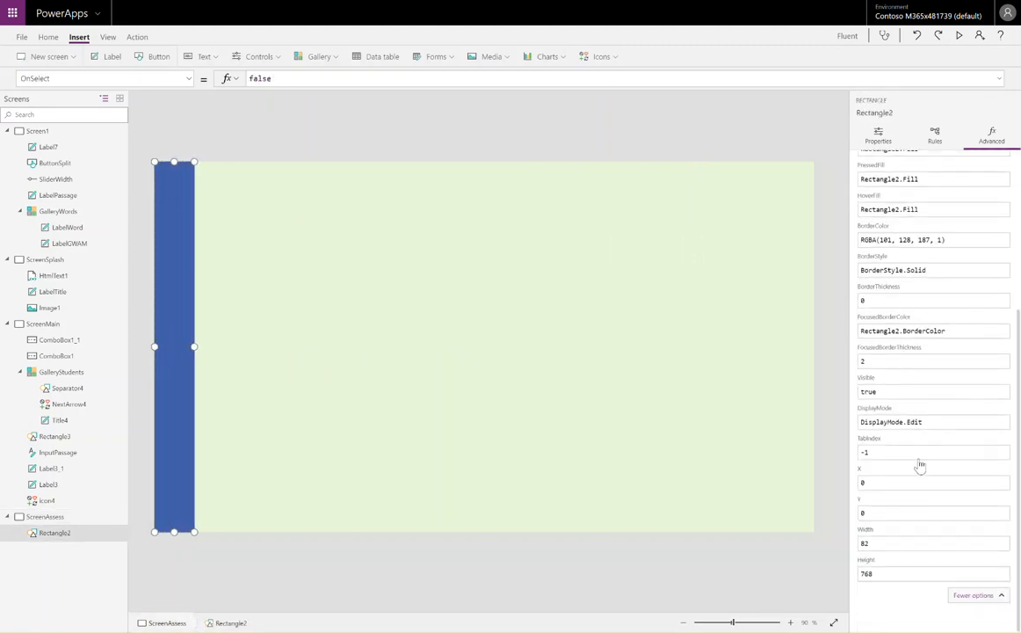
click(905, 547)
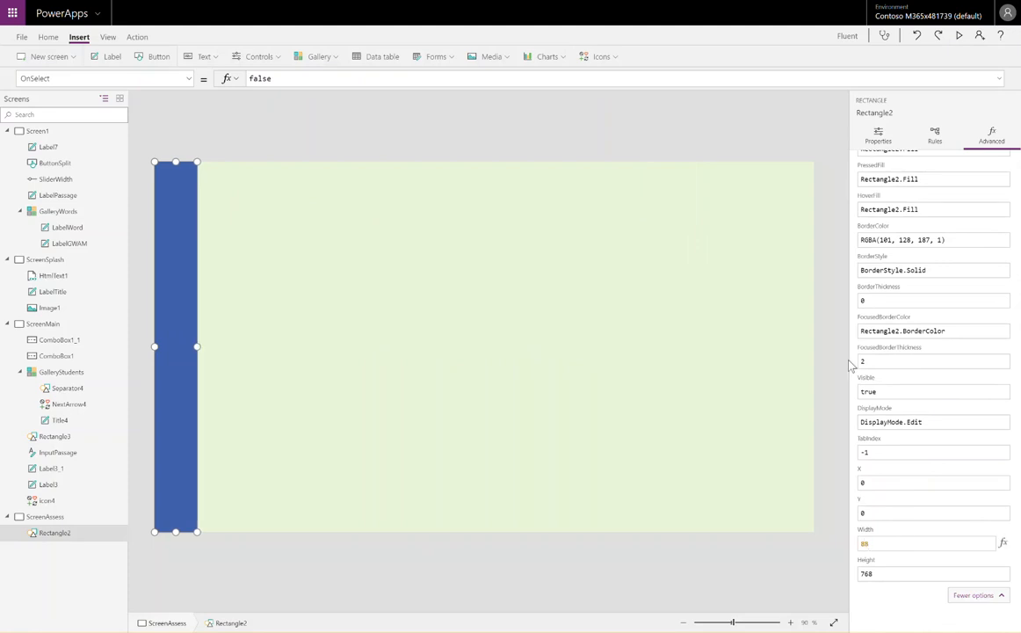
key(ctrl+a)
click(177, 79)
click(86, 250)
key(ctrl+a)
text(Pare)
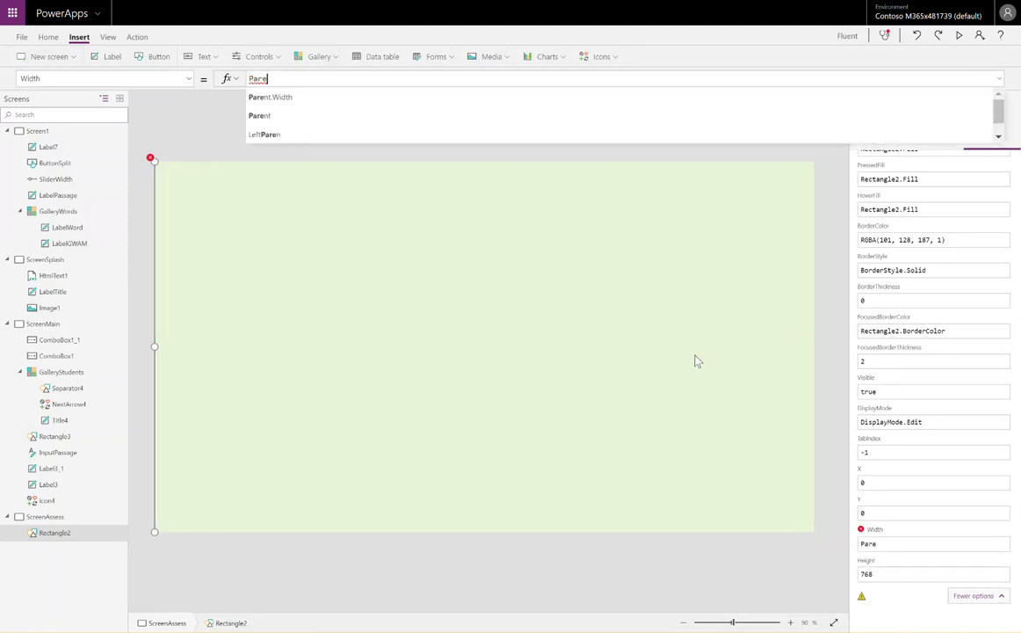
text(nt)
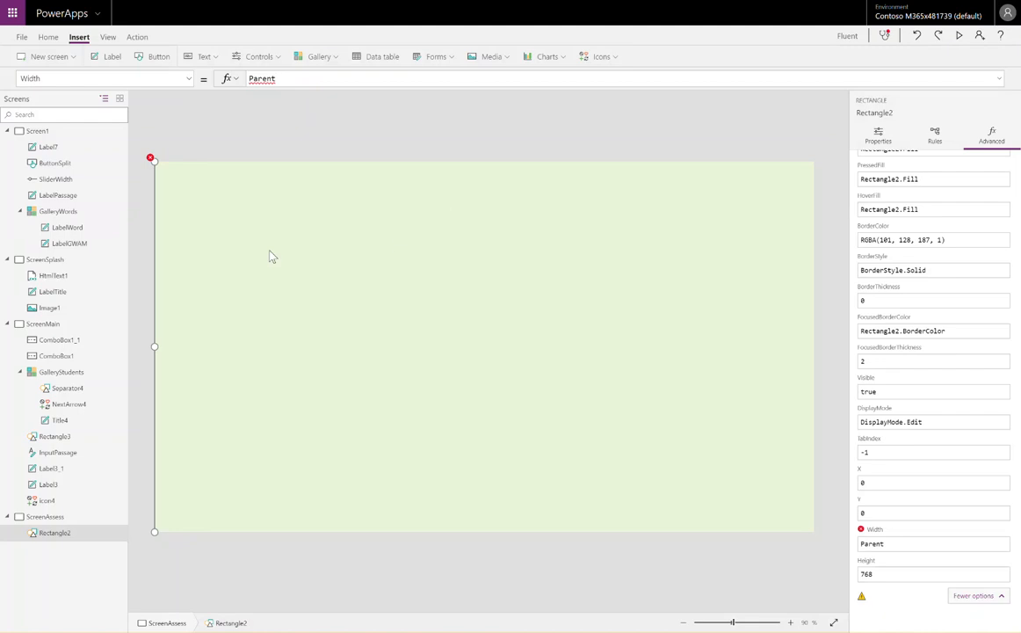
text(.)
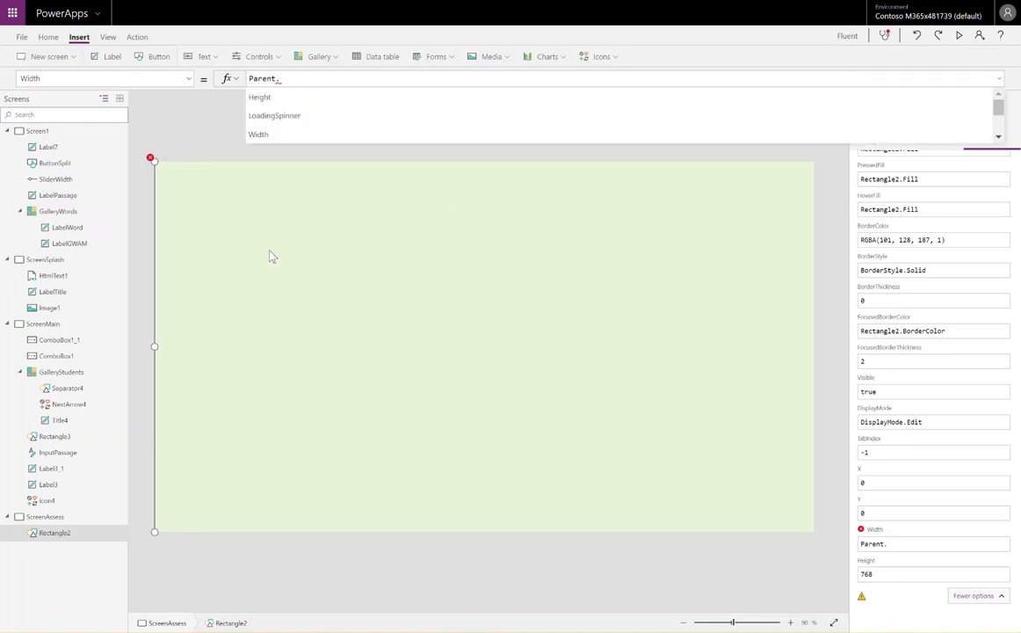
key(Down)
key(Down)
key(Down)
key(Tab)
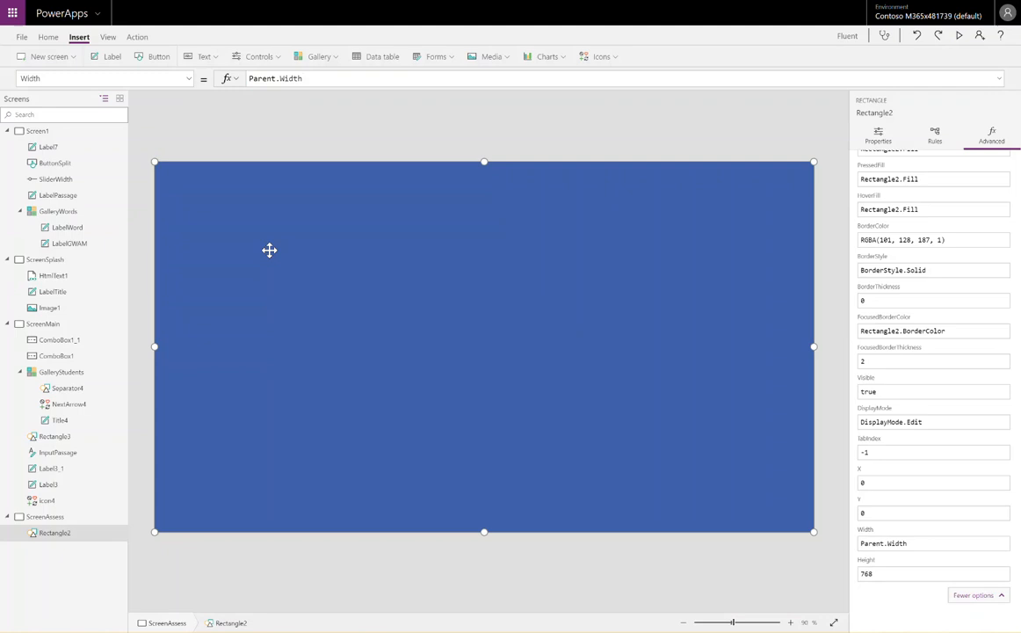
text(/)
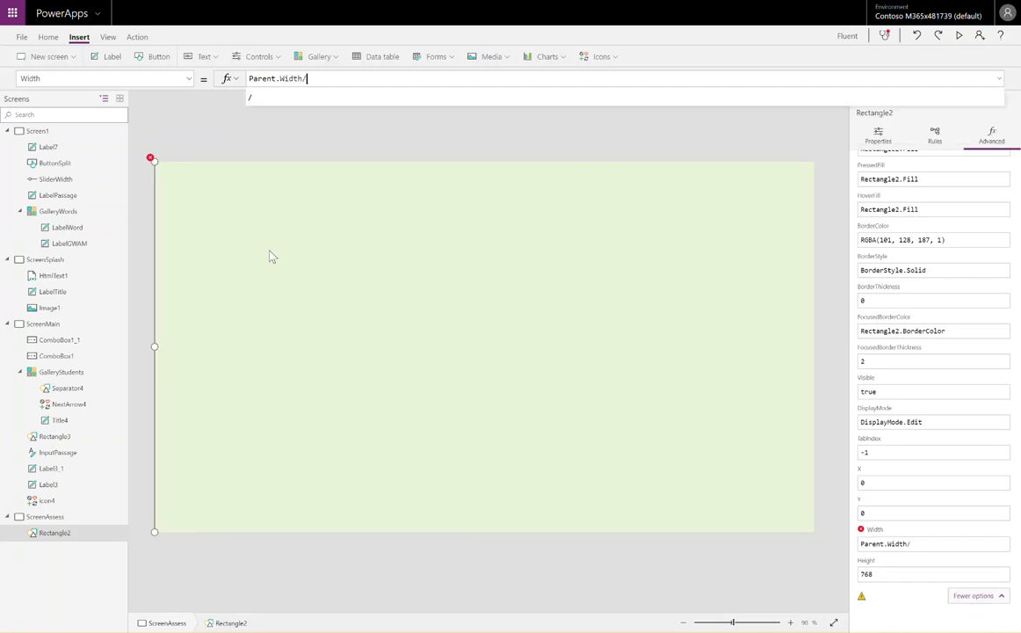
text(16)
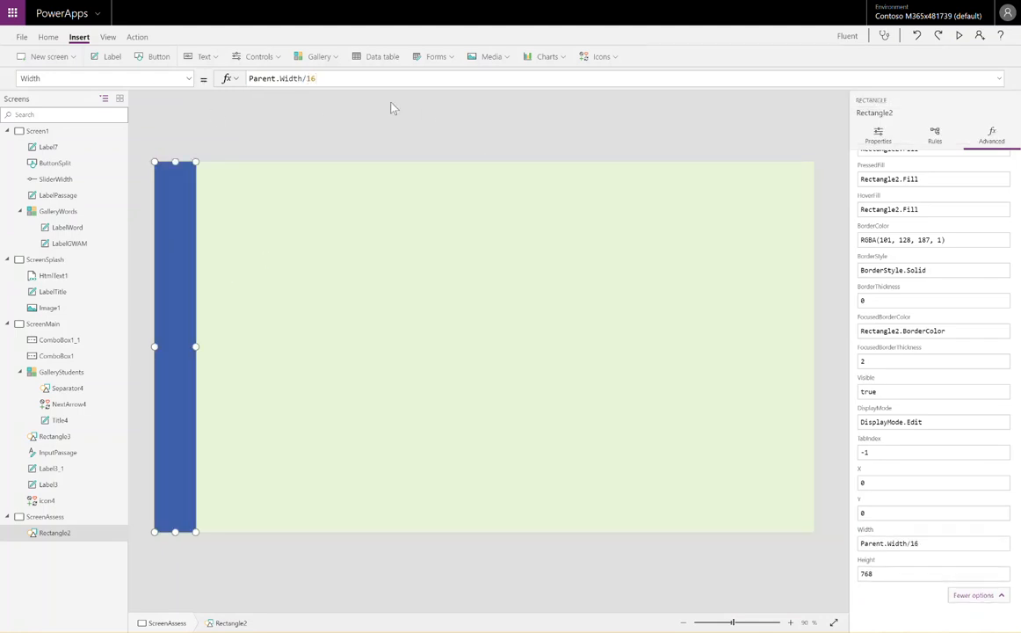
Step: Insert a Hamburger menu icon and place it centred at the top of the vertical bar
click(598, 57)
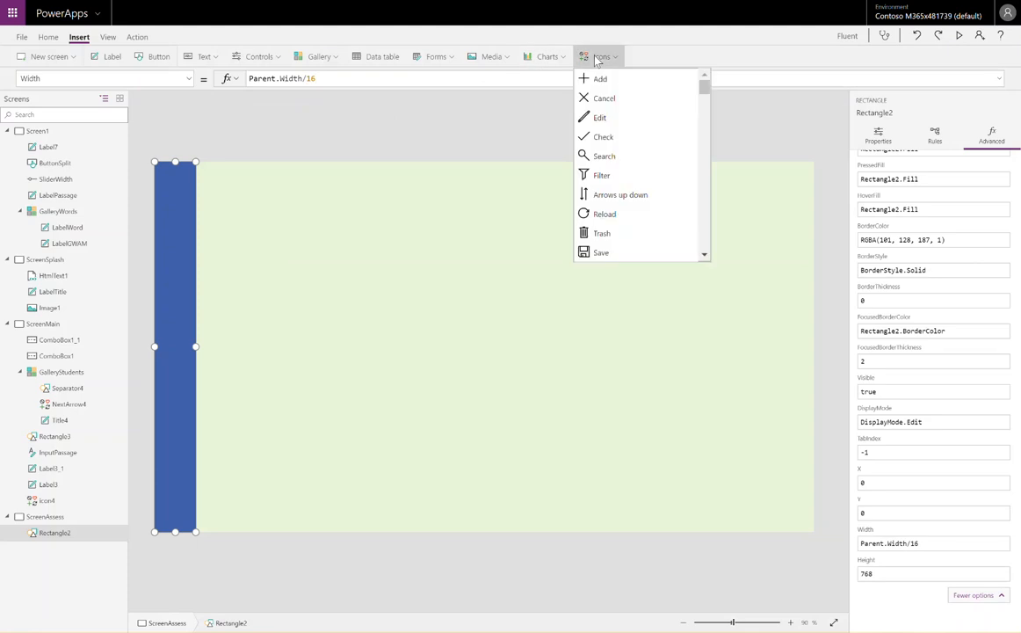
scroll(639, 176, down, 5)
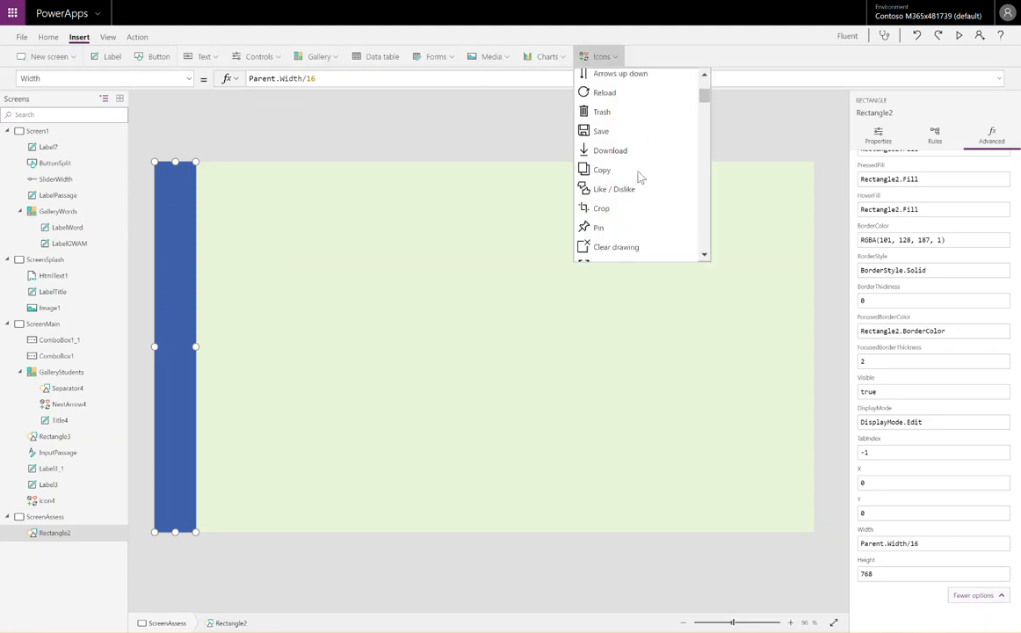
scroll(640, 177, down, 5)
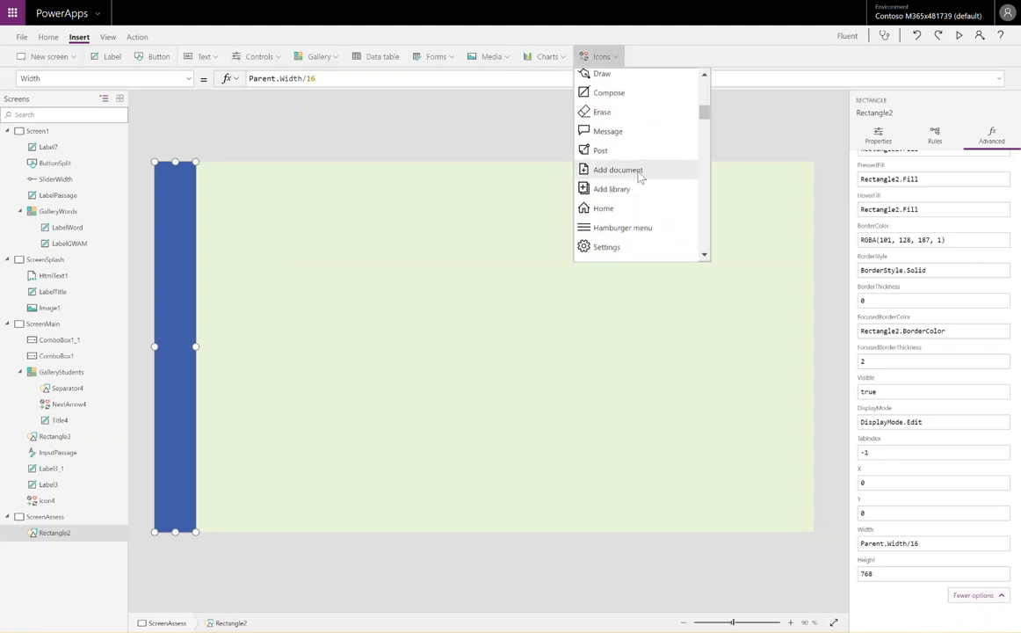
click(621, 225)
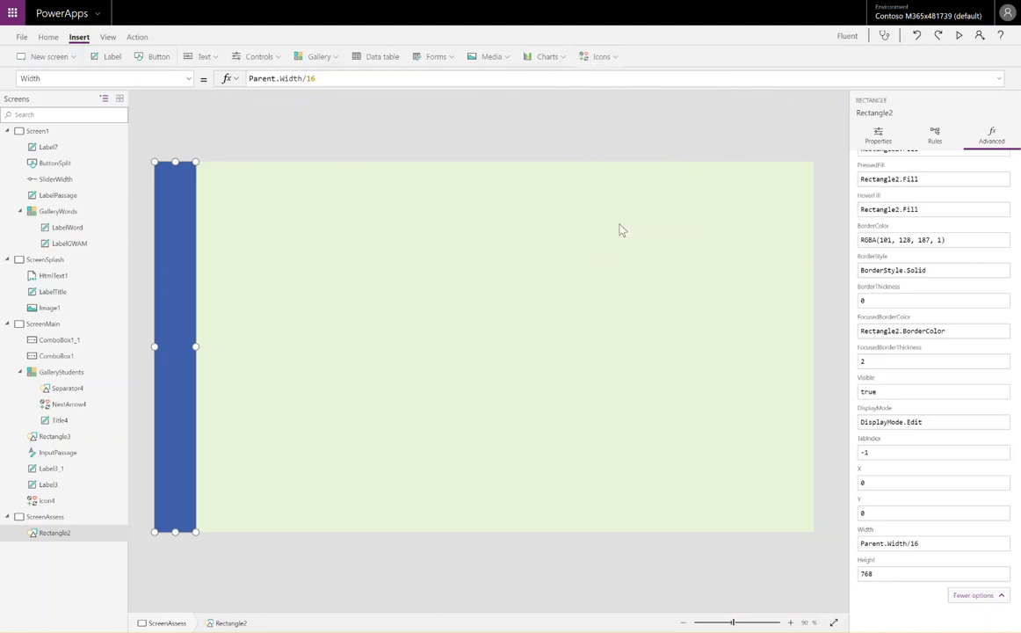
drag(199, 200, 182, 189)
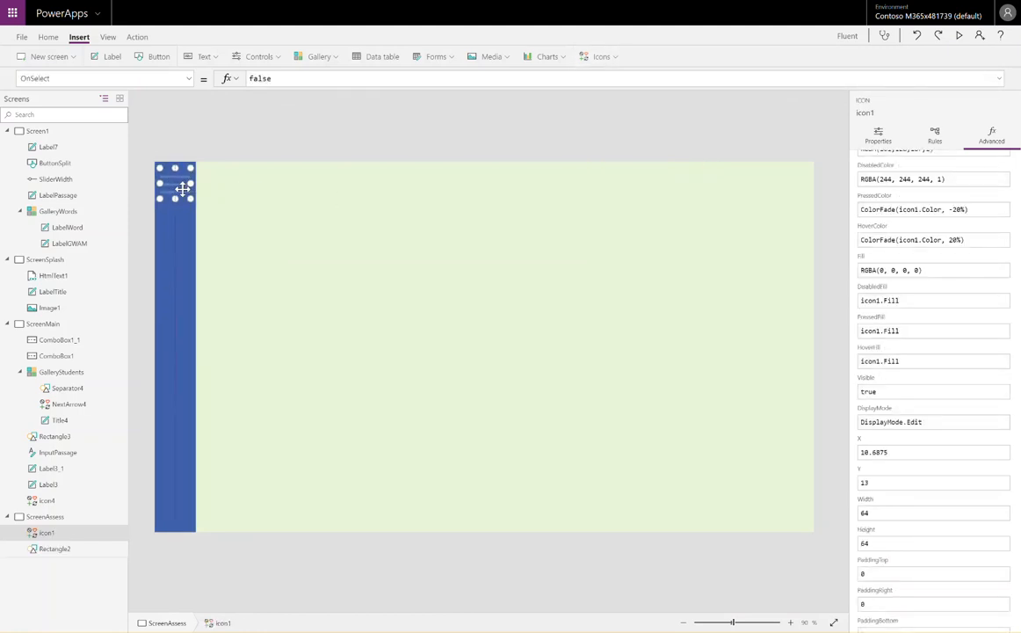
Step: Set the hamburger menu icon's color to white
click(49, 36)
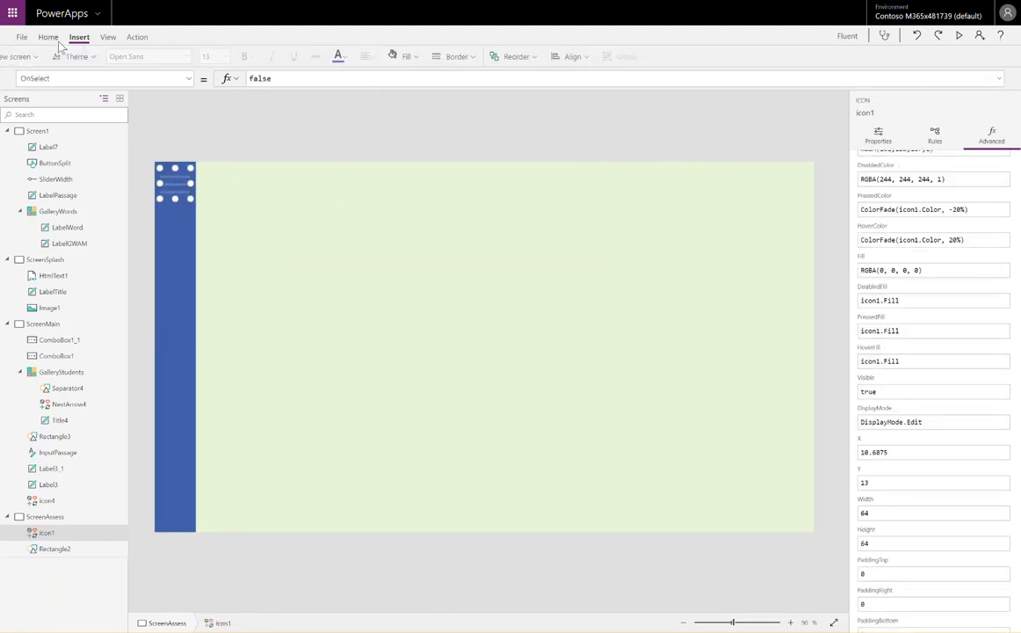
click(377, 58)
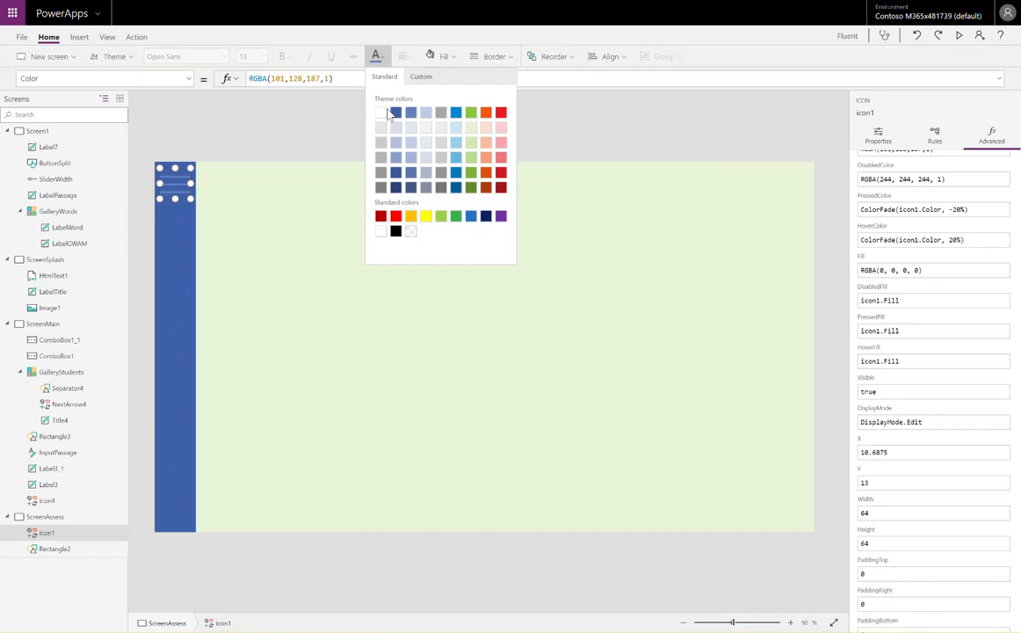
click(381, 112)
Step: Set the vertical bar rectangle's Fill to NextArrow4.Color and save the app
click(162, 246)
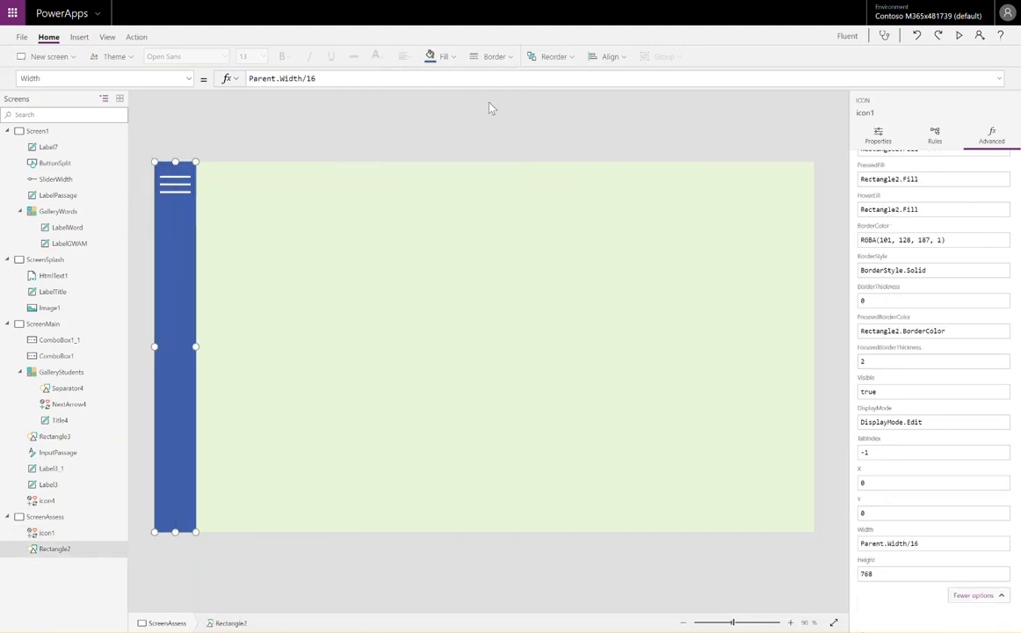
click(433, 56)
click(352, 82)
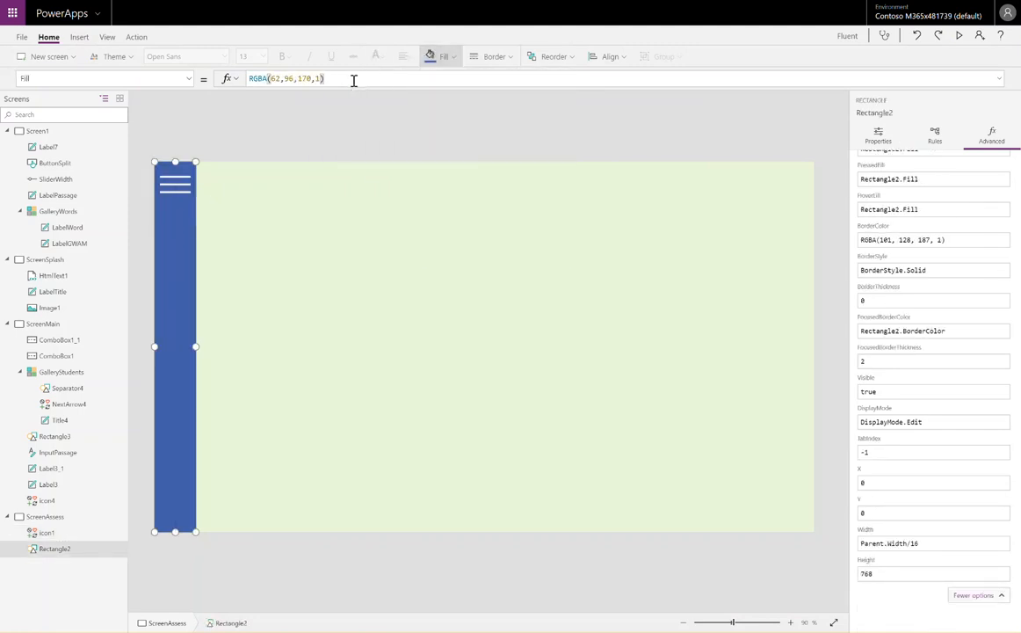
click(357, 81)
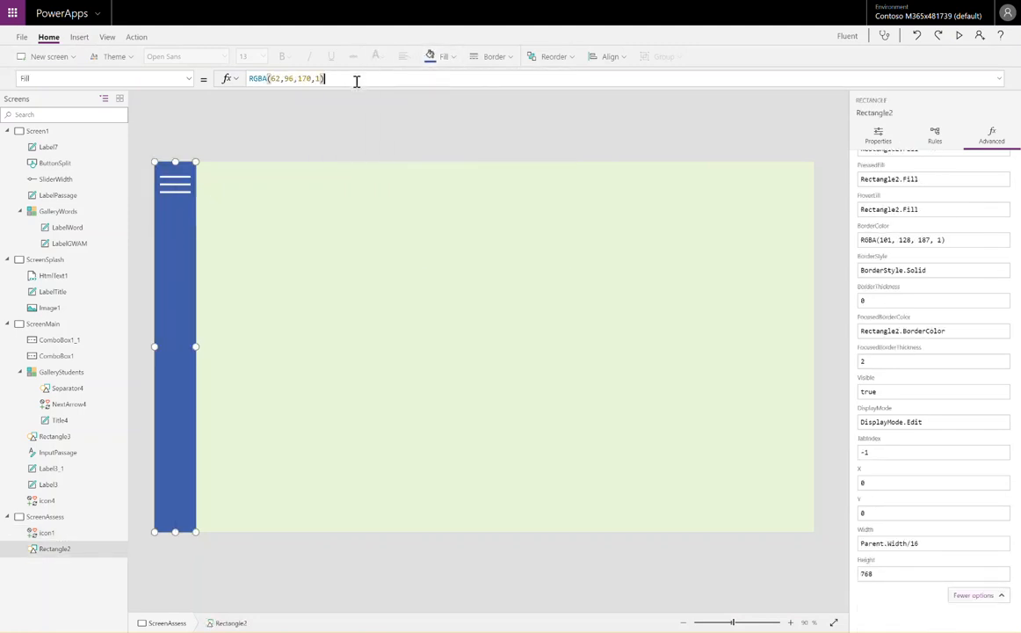
key(ctrl+a)
text(Nex)
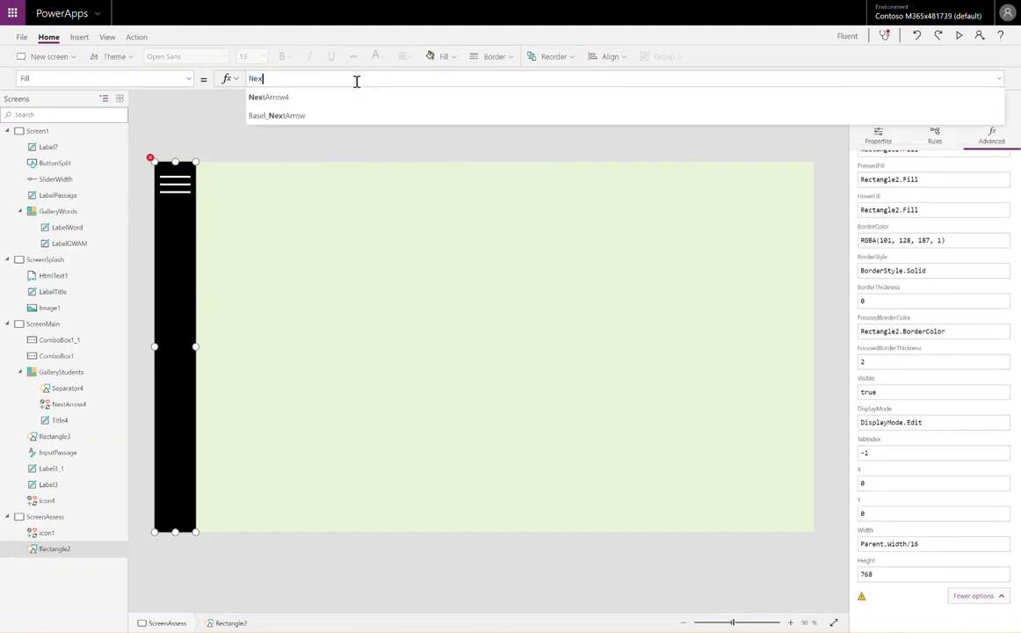
key(Tab)
text(.f)
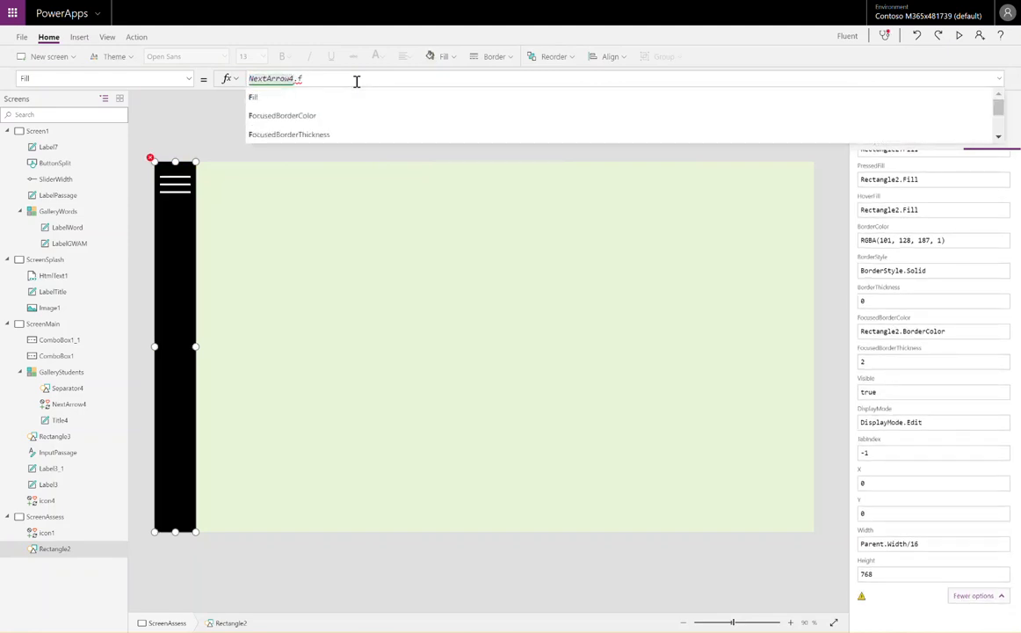
key(Tab)
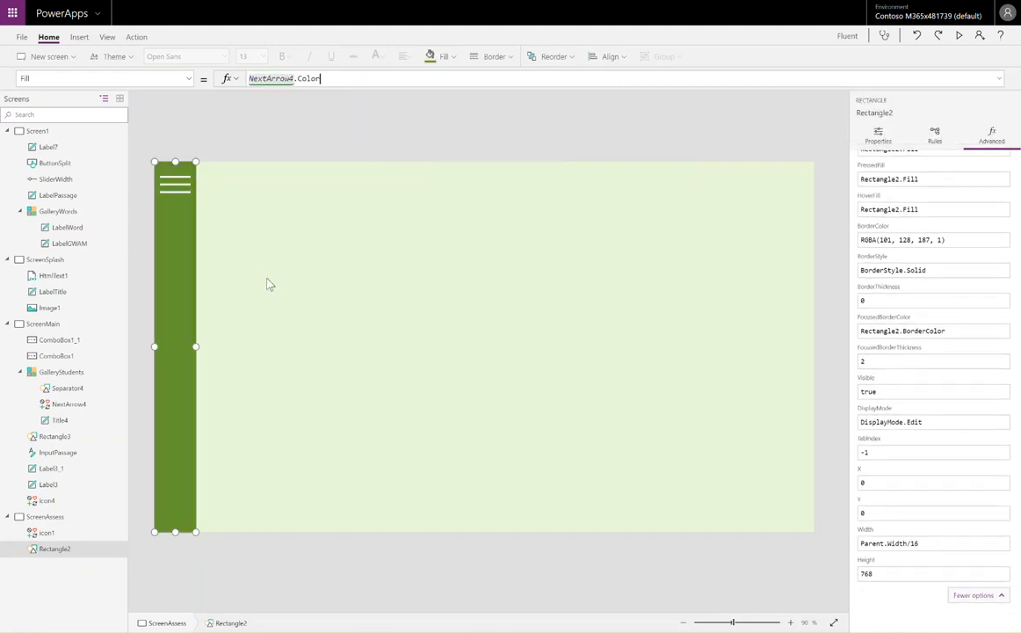
click(269, 284)
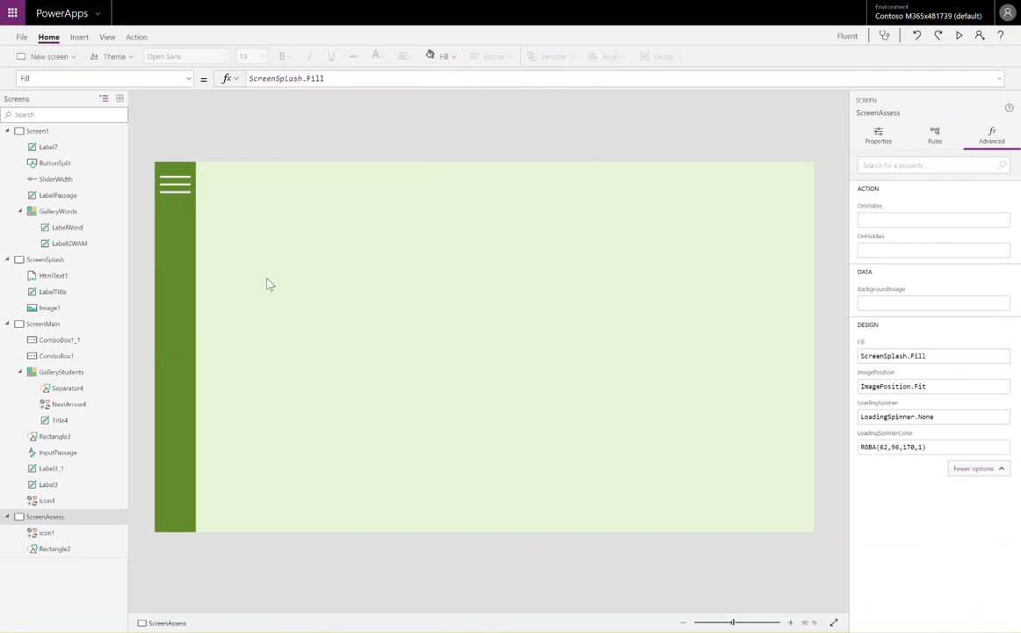
key(ctrl+s)
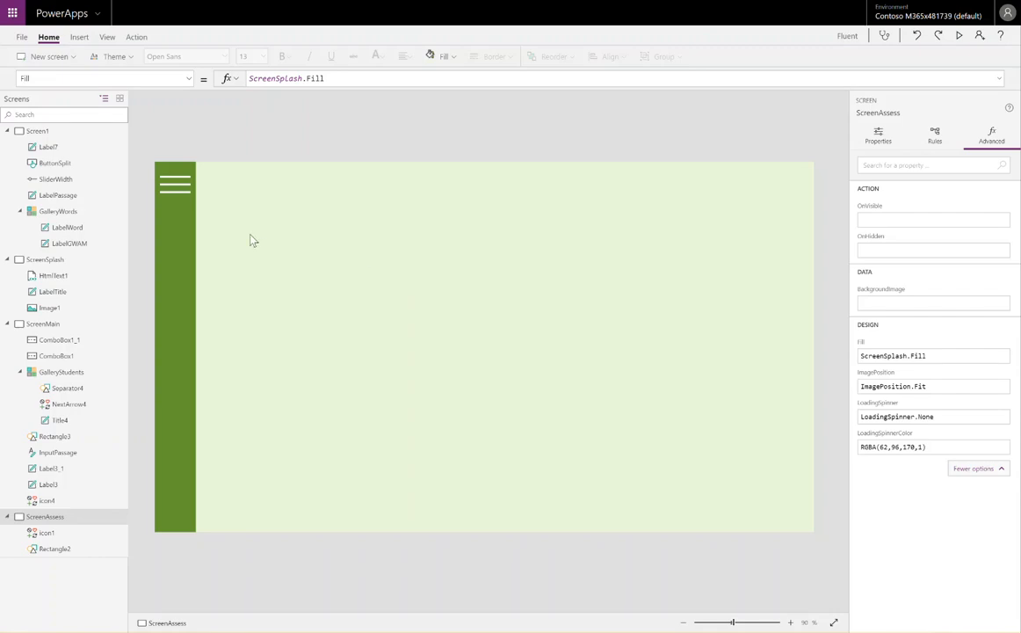
Step: Insert a Reload icon and place it directly below the hamburger menu icon in the vertical bar
click(80, 37)
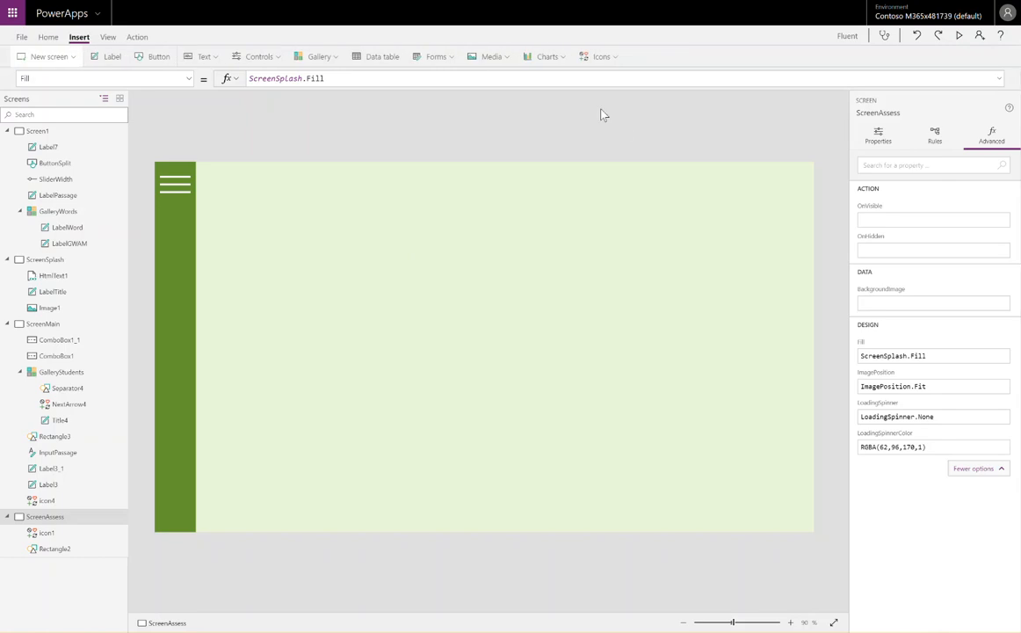
click(600, 58)
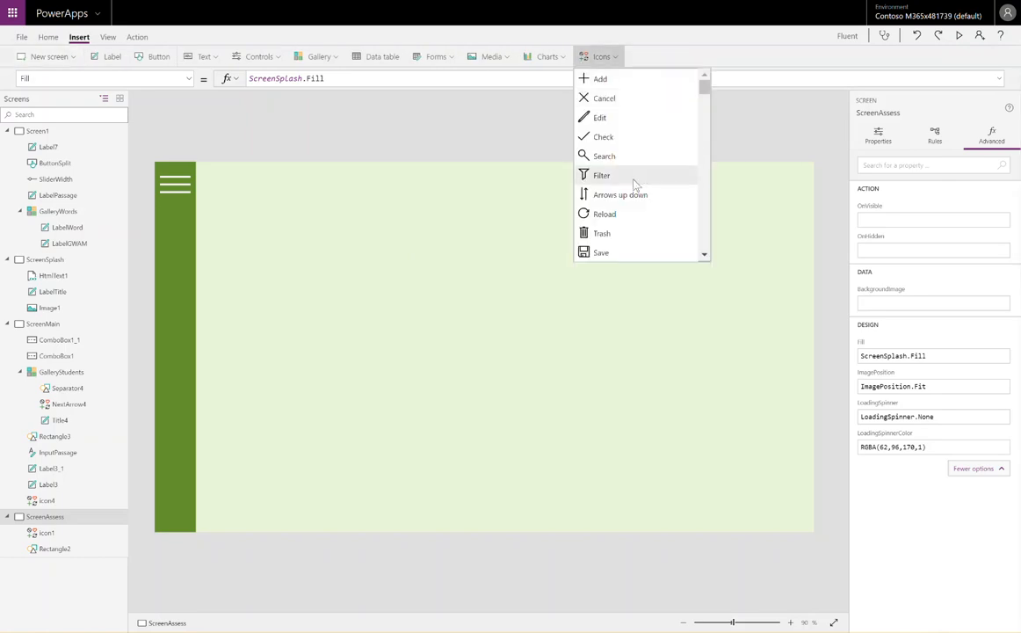
click(605, 215)
drag(181, 200, 177, 224)
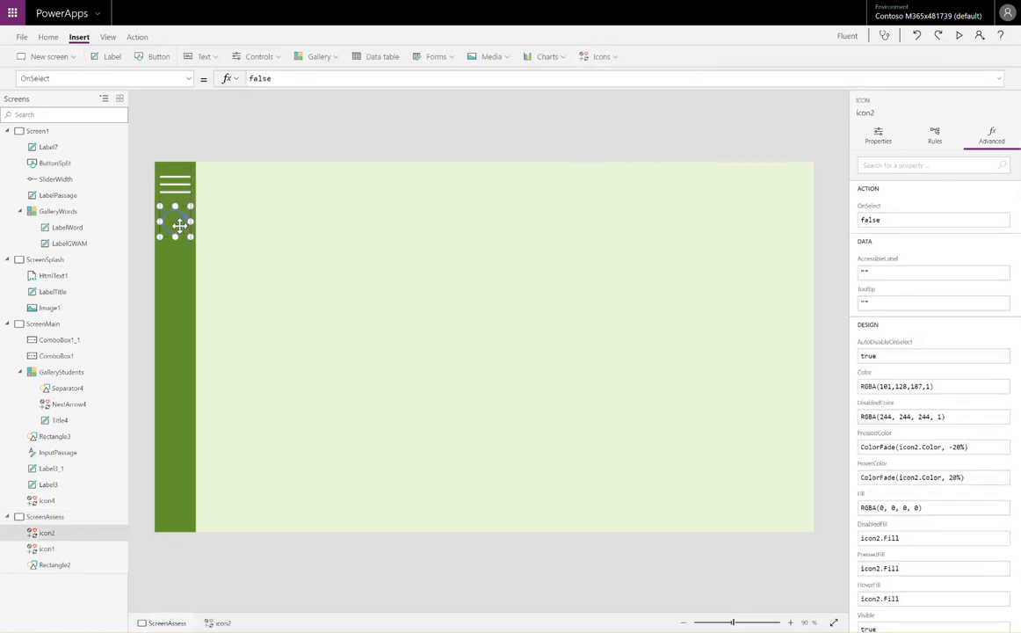
Step: Insert a Draw icon and place it directly below the reload icon in the vertical bar
click(607, 57)
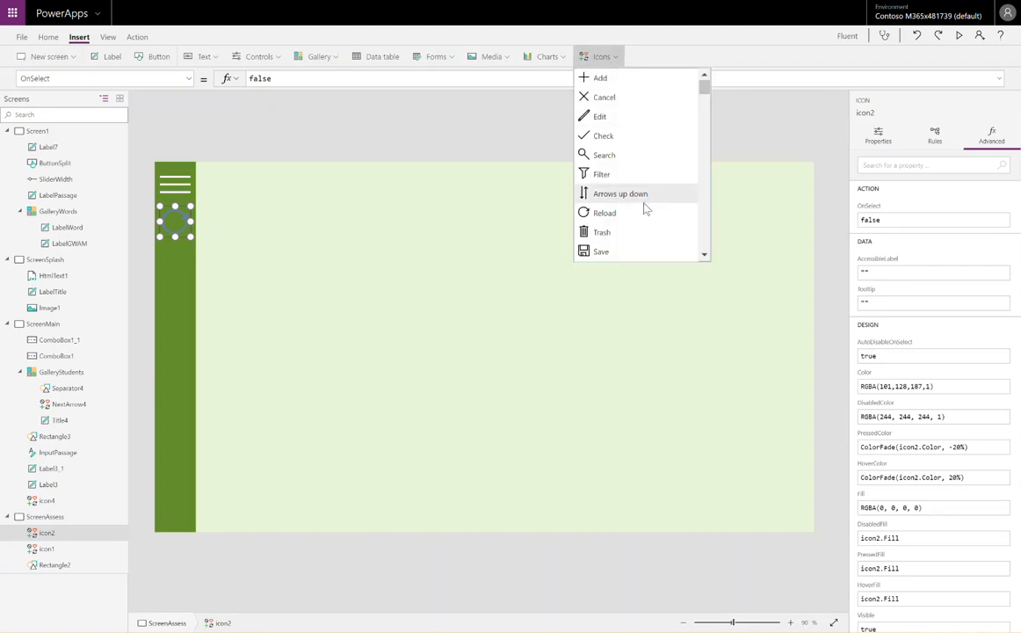
scroll(645, 208, down, 3)
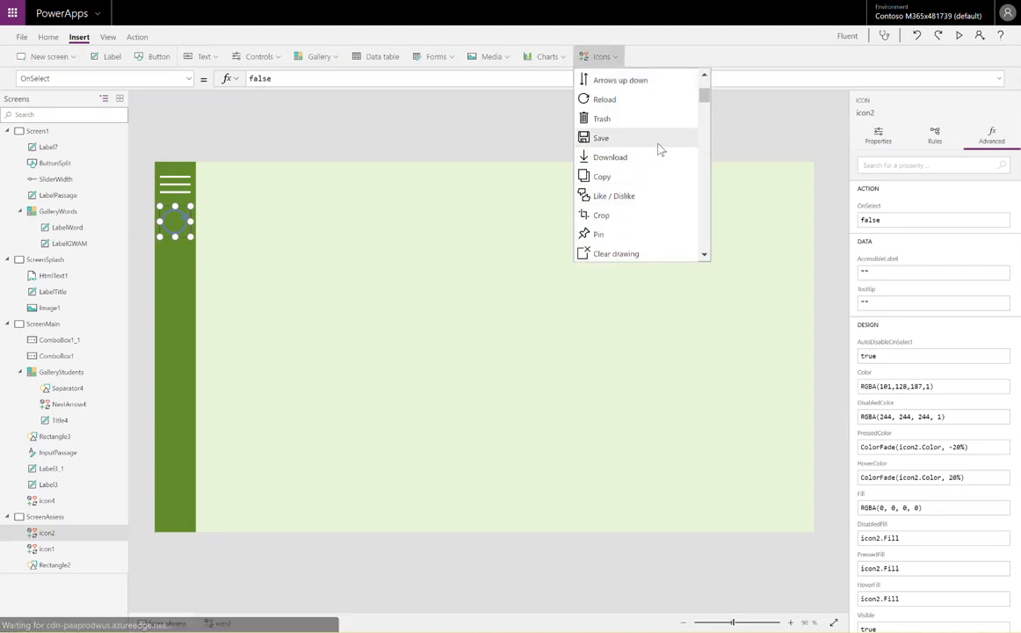
scroll(648, 189, down, 2)
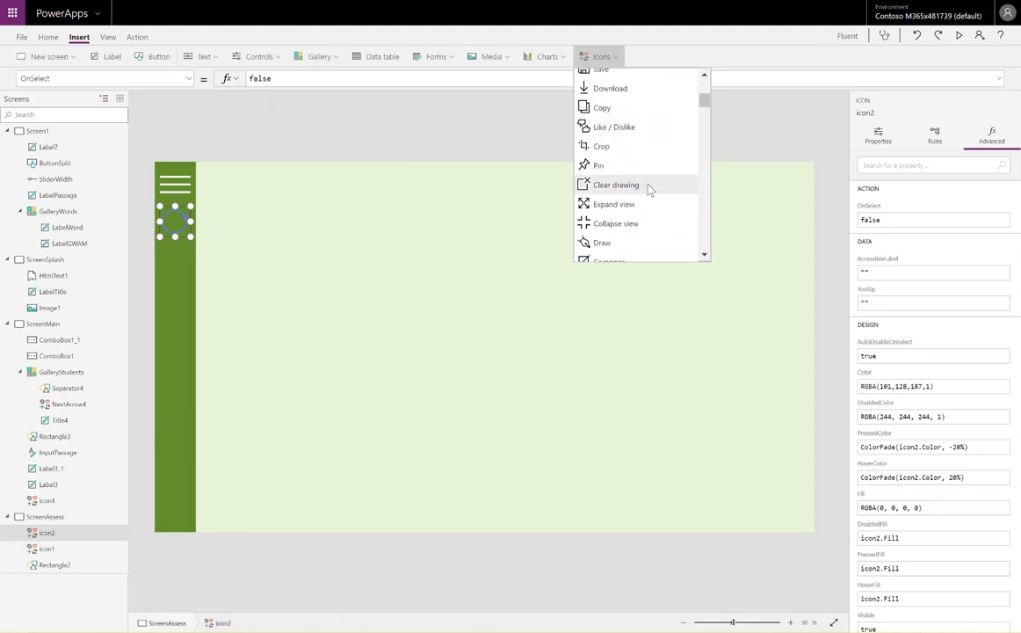
scroll(650, 189, down, 1)
click(624, 194)
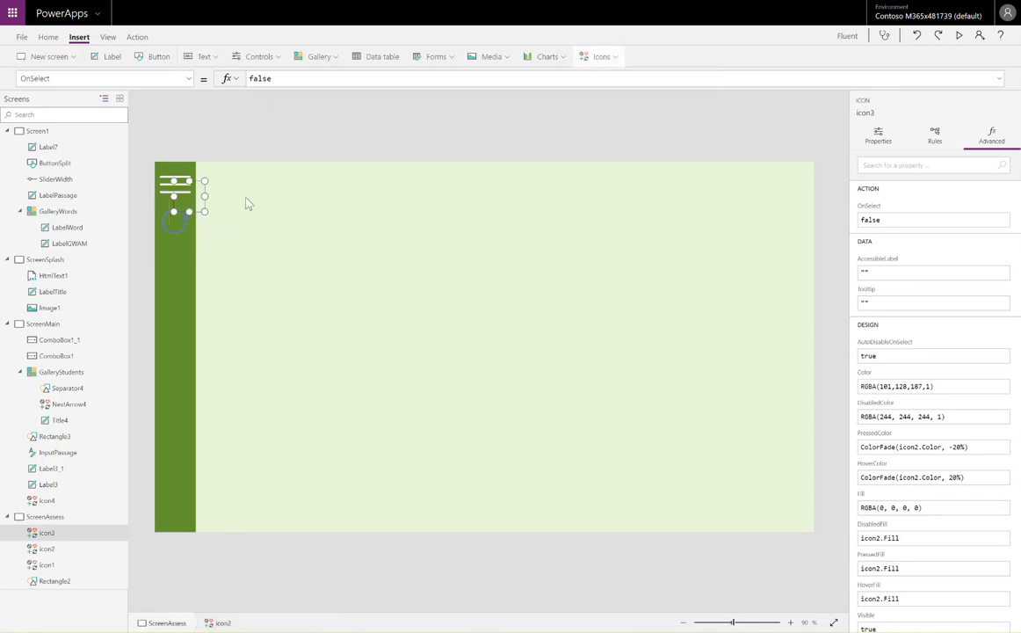
drag(191, 197, 178, 264)
Step: Insert a Settings icon and place it directly below the Draw icon in the vertical bar
click(600, 56)
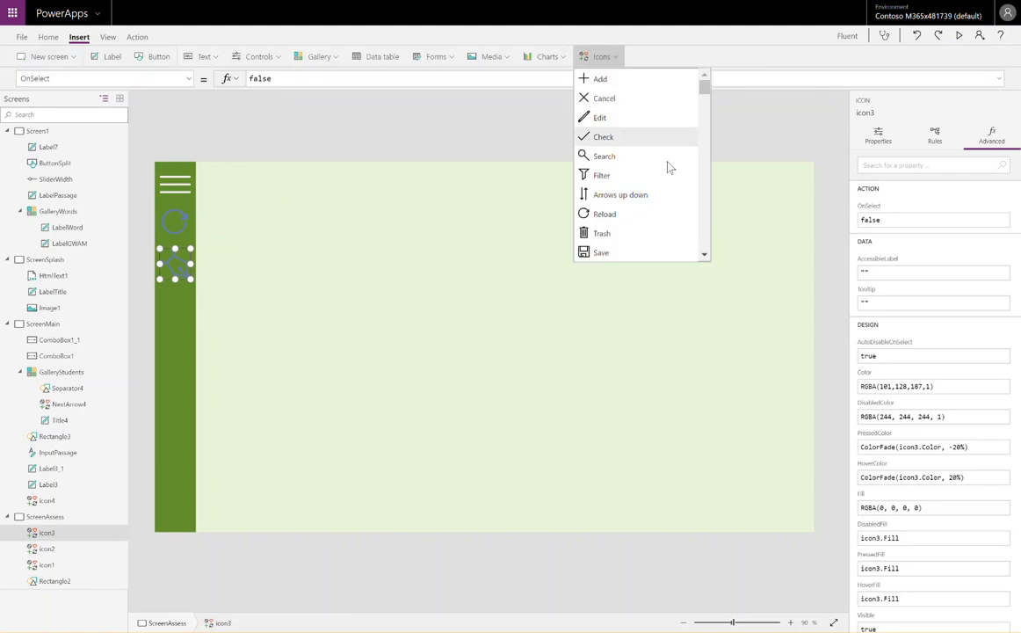
scroll(662, 189, down, 3)
scroll(662, 190, down, 3)
scroll(661, 191, down, 3)
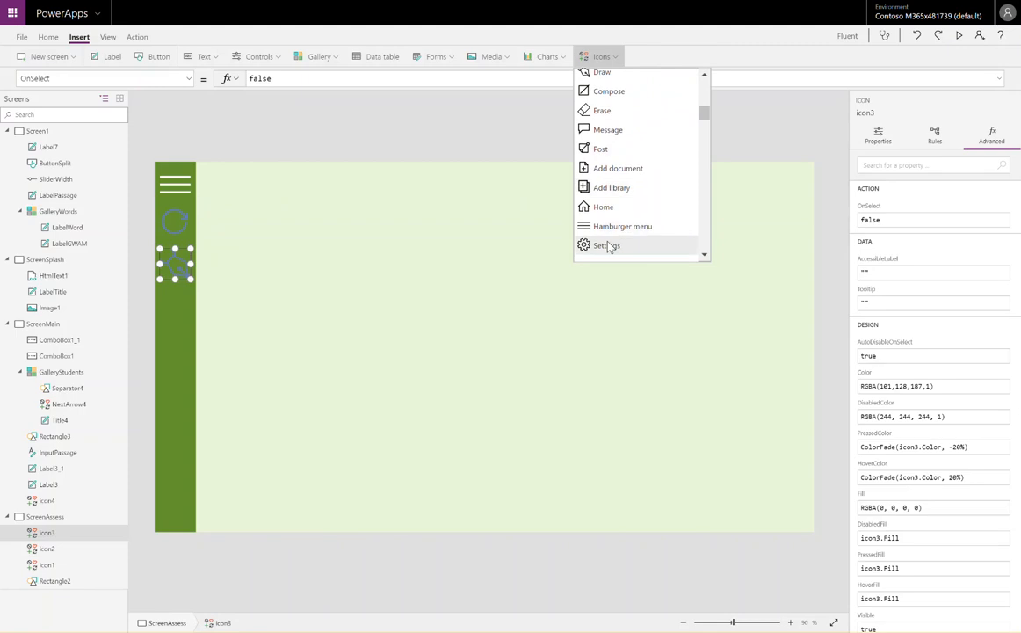
click(608, 246)
drag(196, 191, 177, 307)
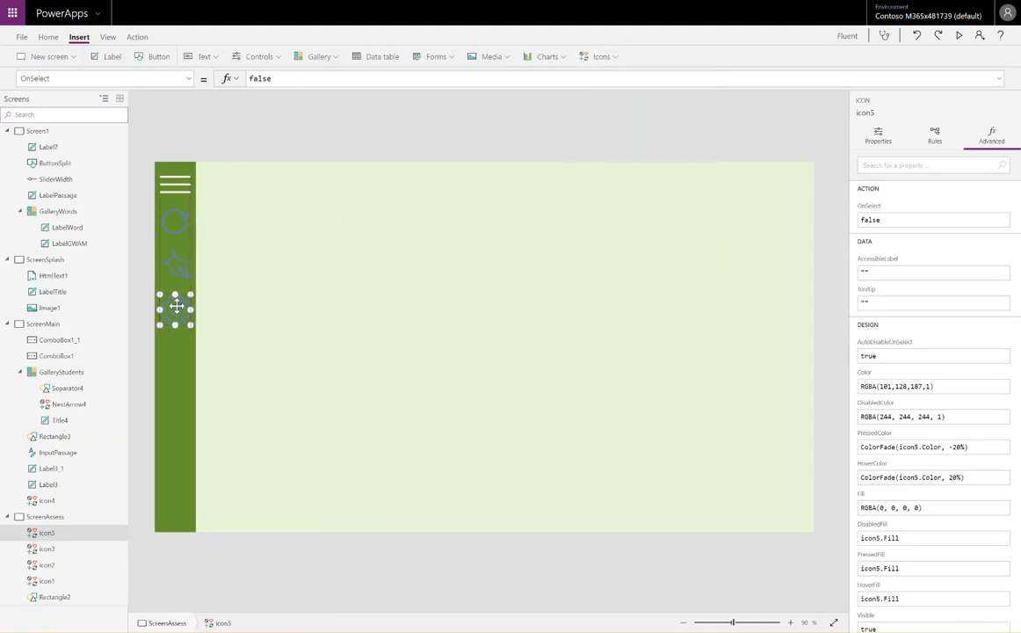
Step: Set the color of the Settings, Draw and Reload icons to white together
shift+click(175, 263)
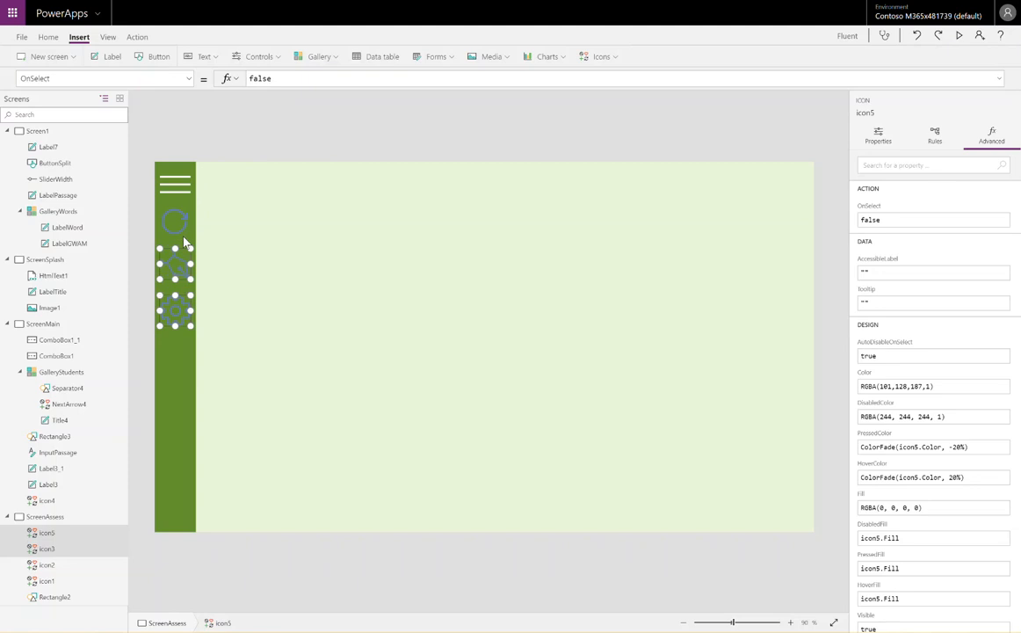
shift+click(165, 214)
click(49, 36)
click(376, 57)
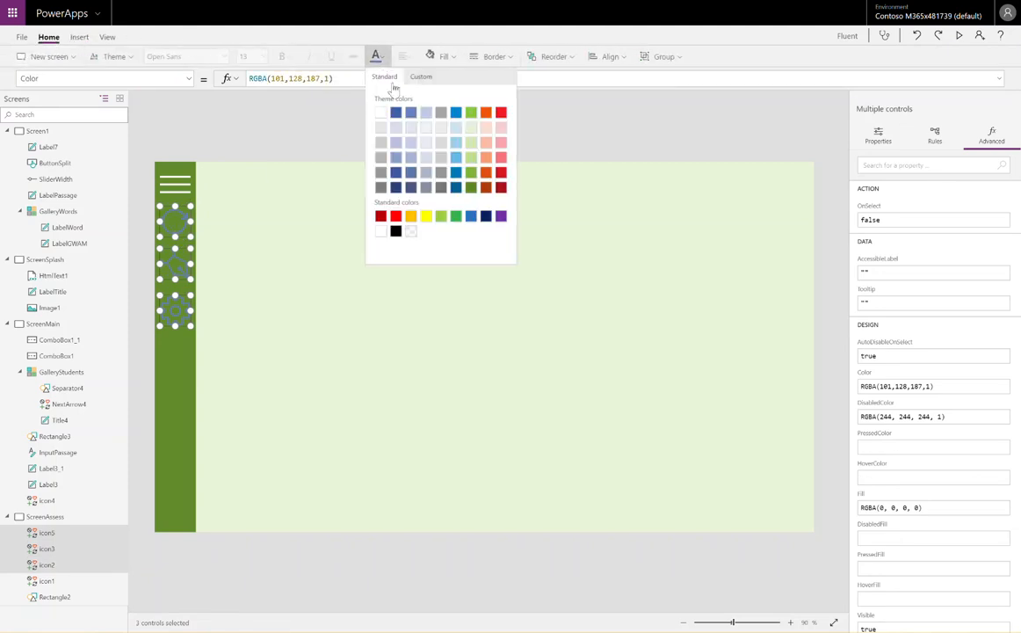
click(380, 112)
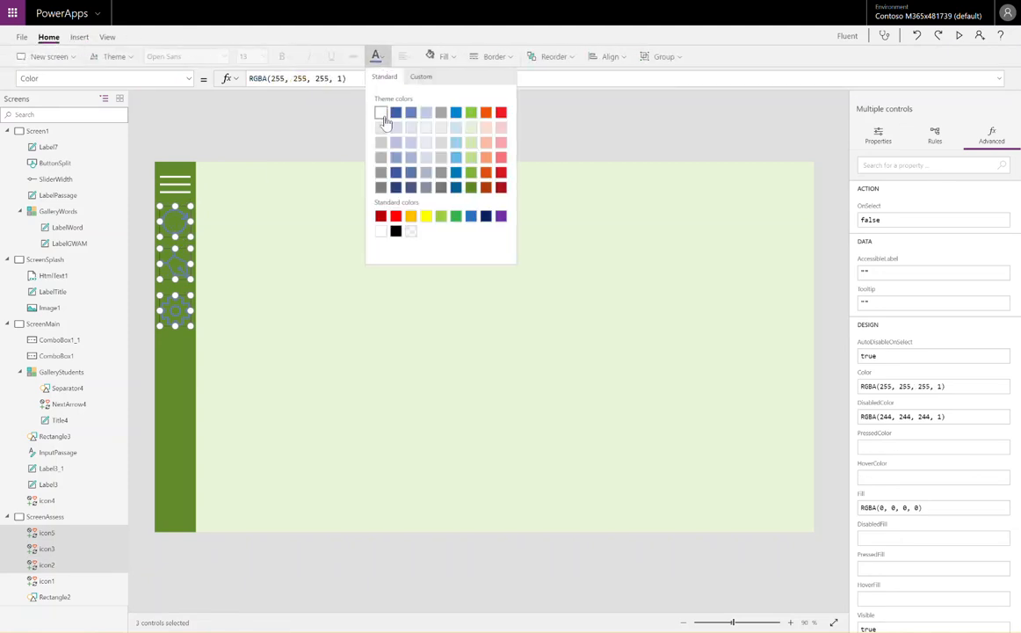
click(284, 220)
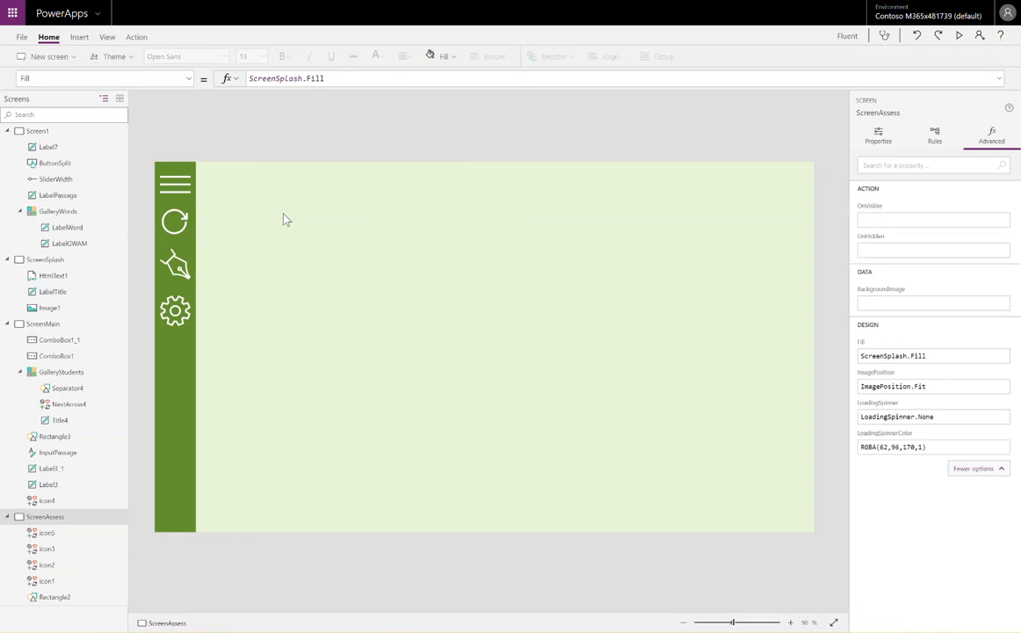
Step: Select the hamburger menu icon and bring up its OnSelect formula
click(175, 183)
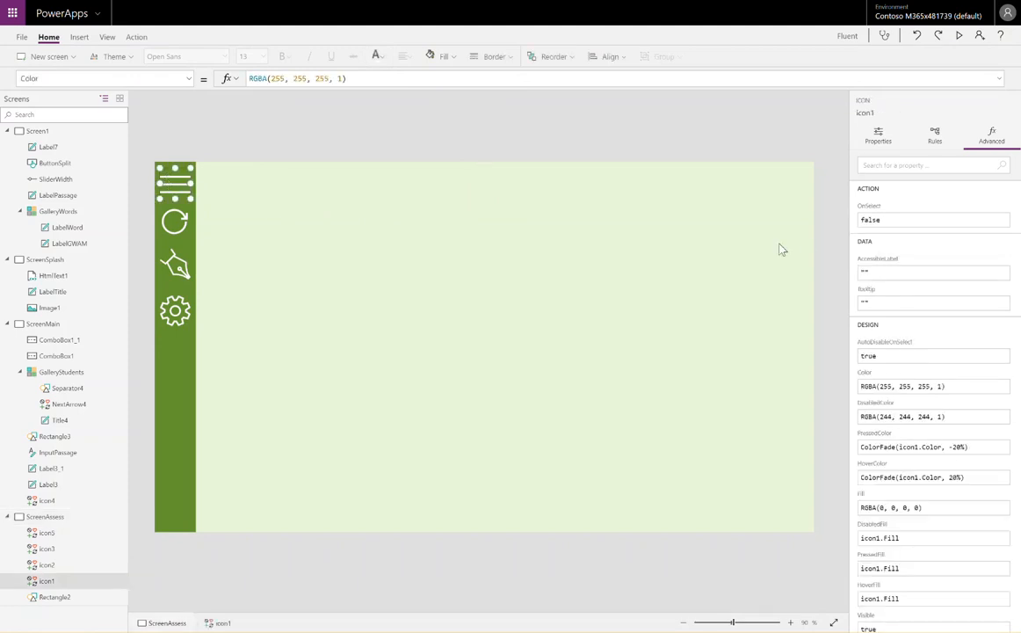
click(180, 80)
scroll(88, 246, down, 1)
click(45, 230)
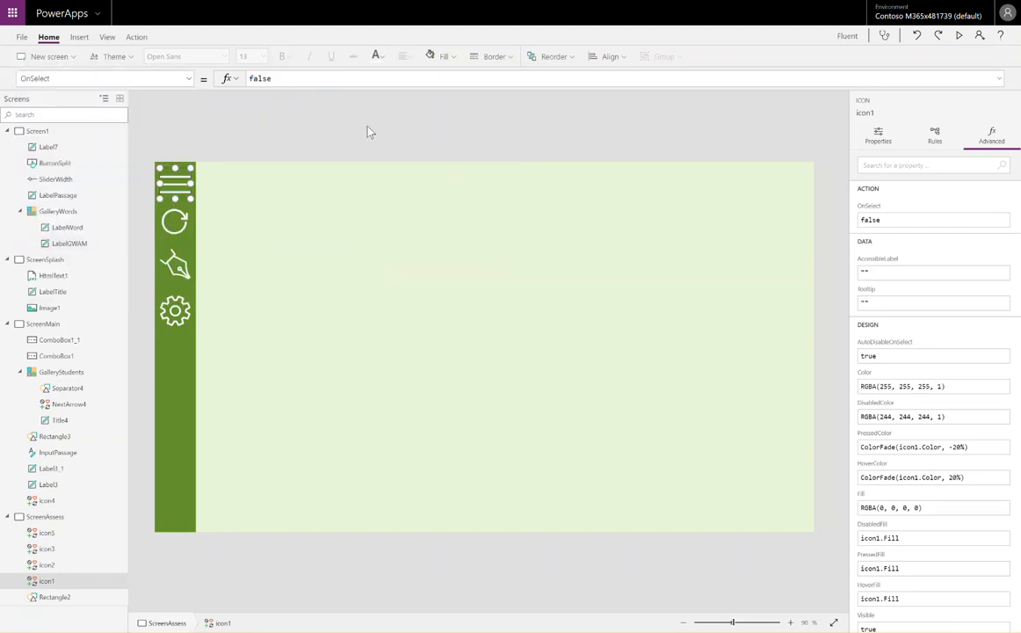
Step: Set the hamburger menu icon's OnSelect formula to Navigate(ScreenMain,ScreenTransition.Fade)
click(320, 81)
key(shift+Home)
key(BackSpace)
text(N)
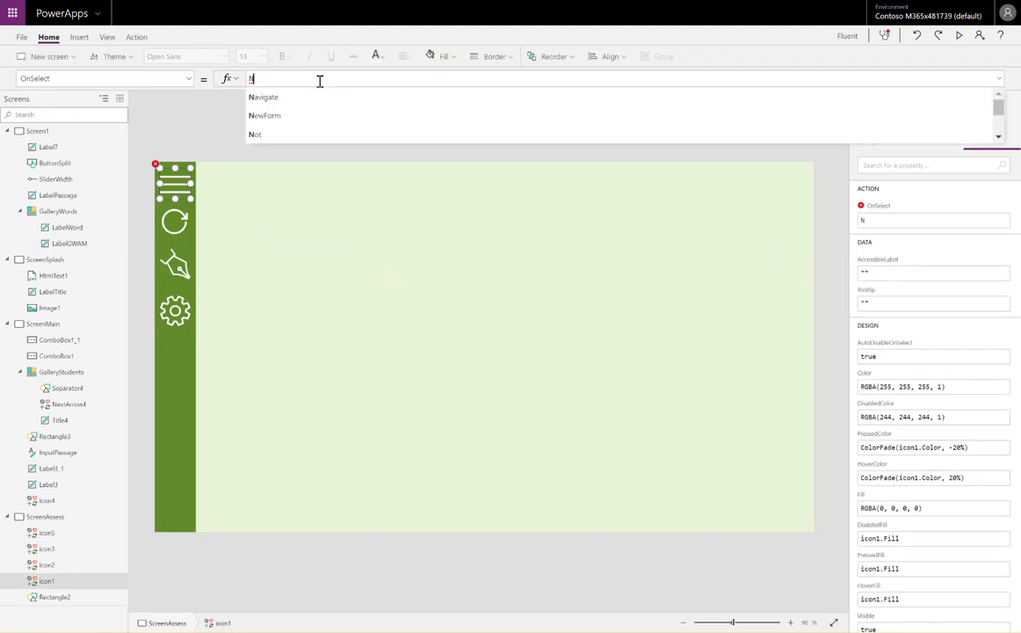
key(Tab)
key(Down)
key(Down)
key(Down)
key(Tab)
text(,)
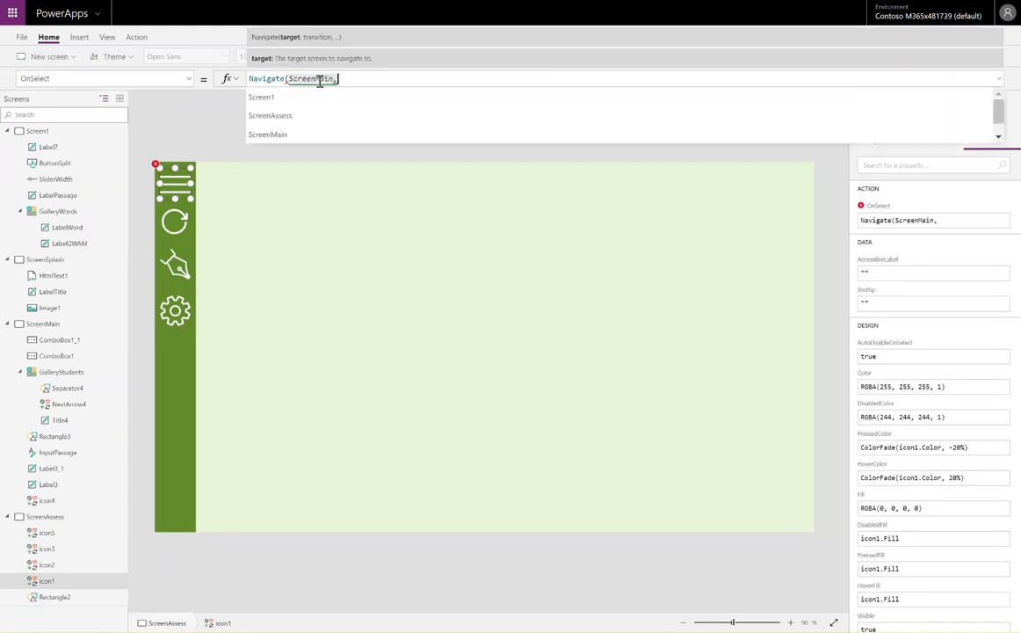
key(Down)
key(Down)
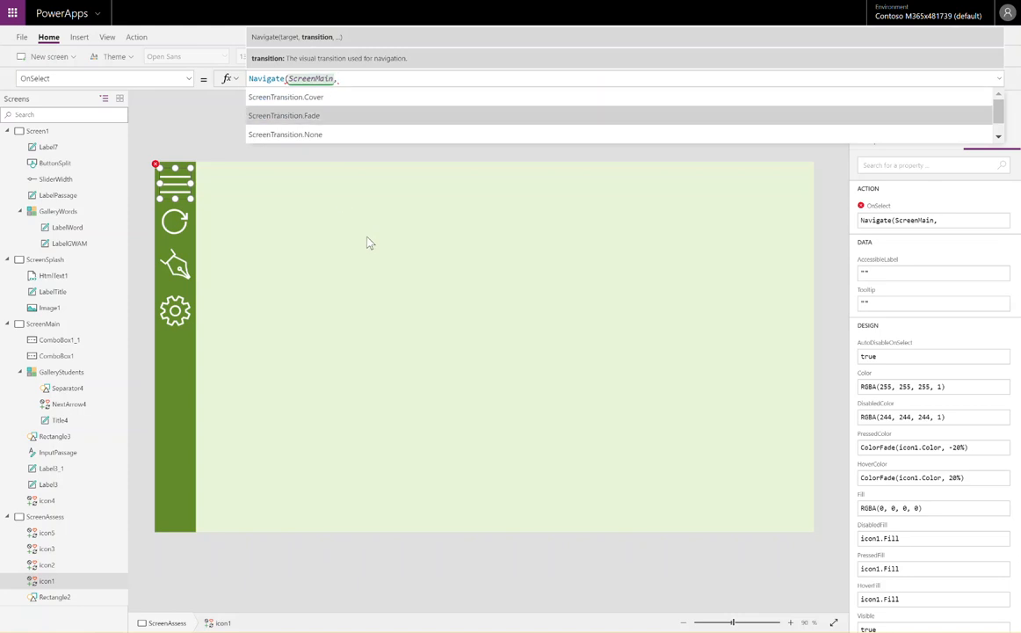
key(Tab)
text())
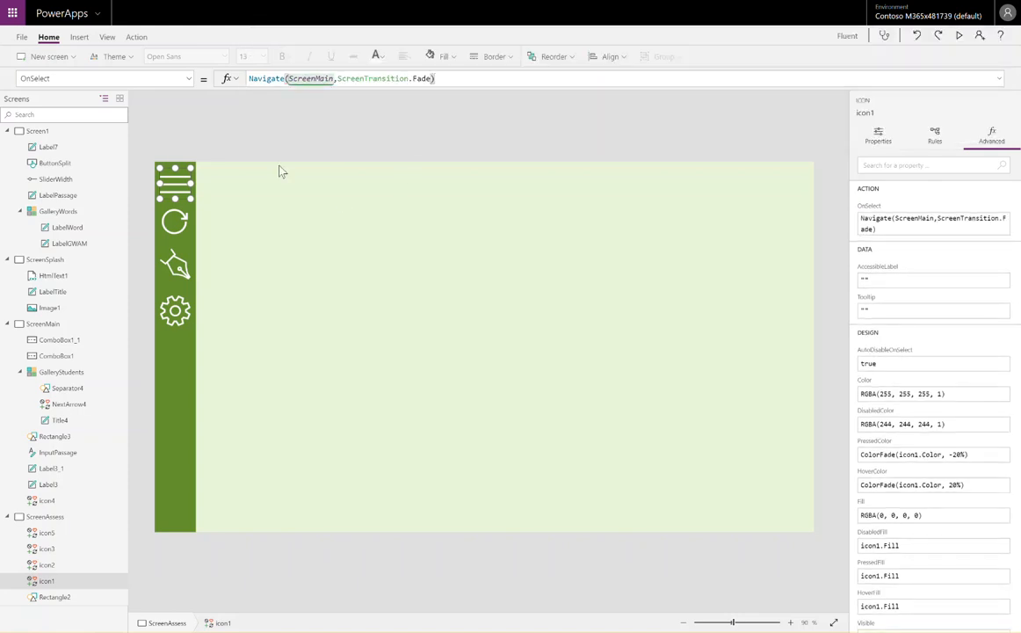
Step: Replace the hamburger menu icon's OnSelect formula with Back()
key(ctrl+a)
key(BackSpace)
text(Bac)
key(Tab)
text())
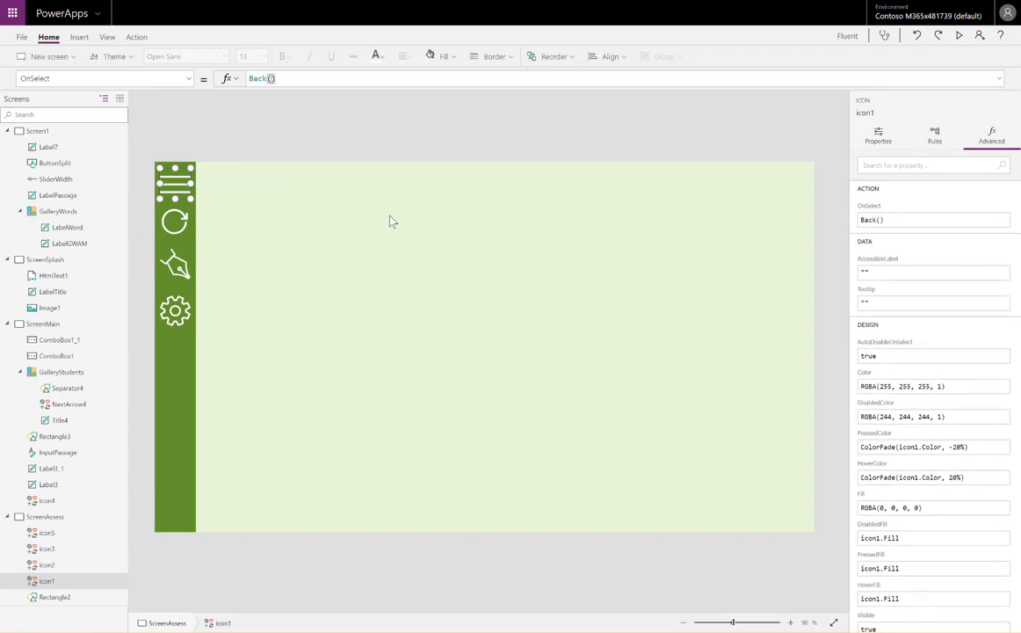
Step: Test the navigation by running the hamburger menu icon's action and returning to ScreenAssess through ScreenMain's next arrow icon
alt+click(193, 196)
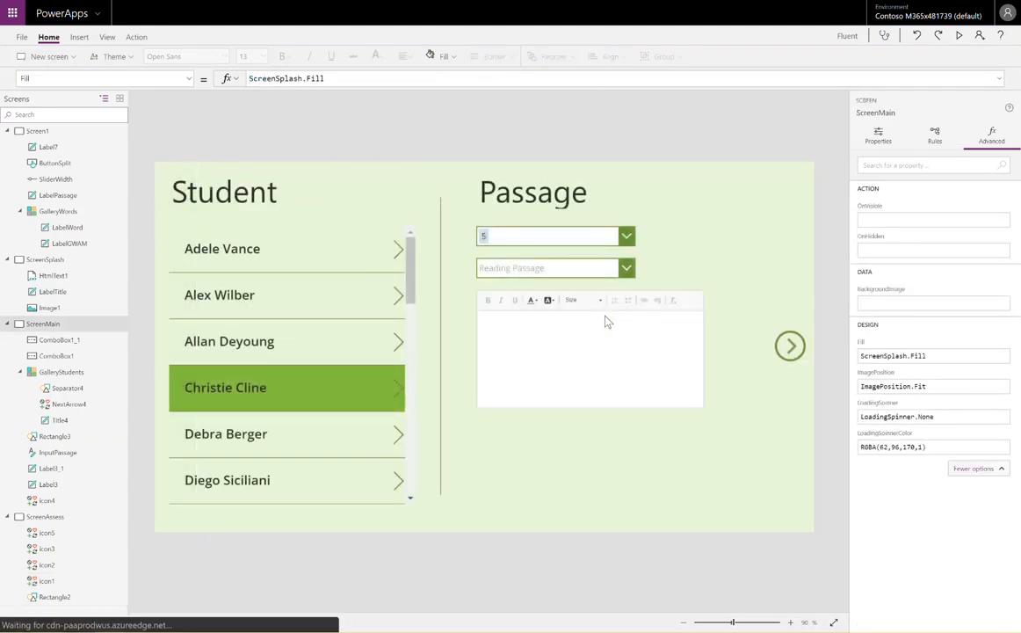
alt+click(789, 345)
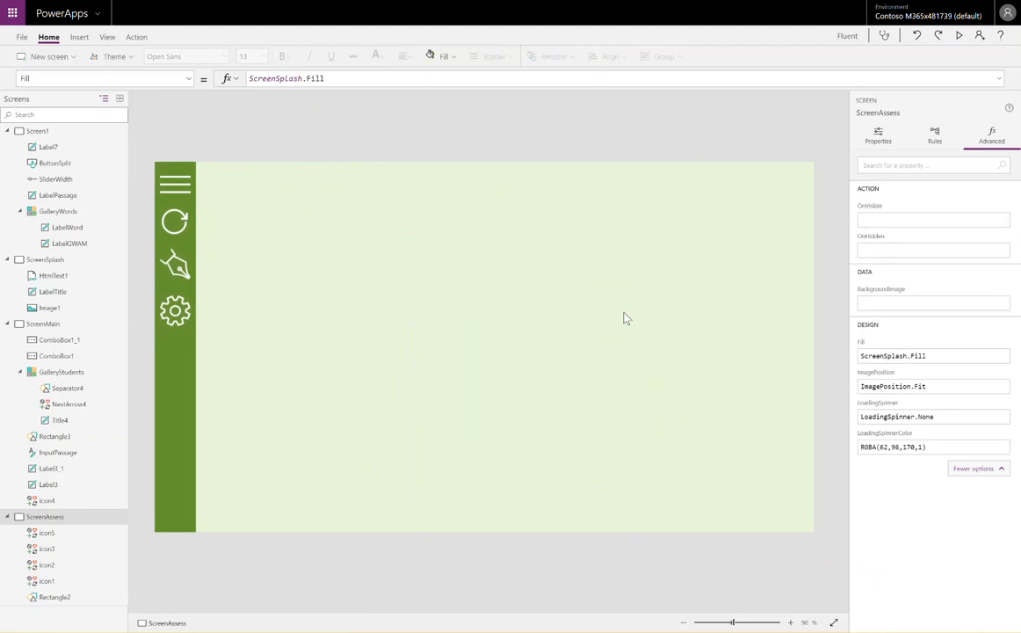